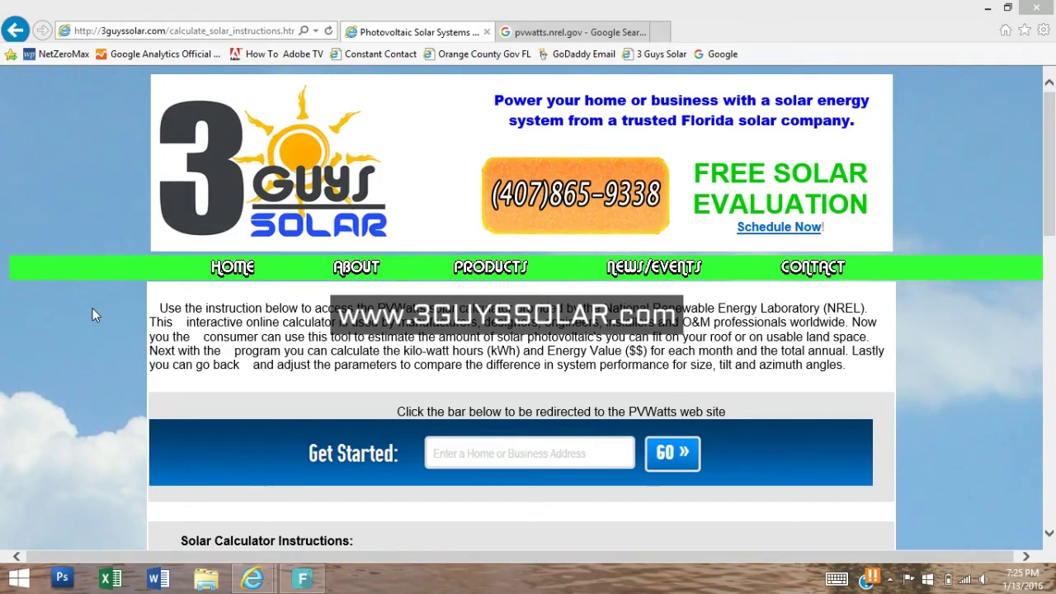
Step: Find the pvwatts.nrel.gov address in the Solar Calculator Instructions, then switch to its Google results
{"action": "scroll", "coordinate": [93, 316], "scroll_direction": "down", "scroll_amount": 3}
{"action": "scroll", "coordinate": [91, 309], "scroll_direction": "down", "scroll_amount": 3}
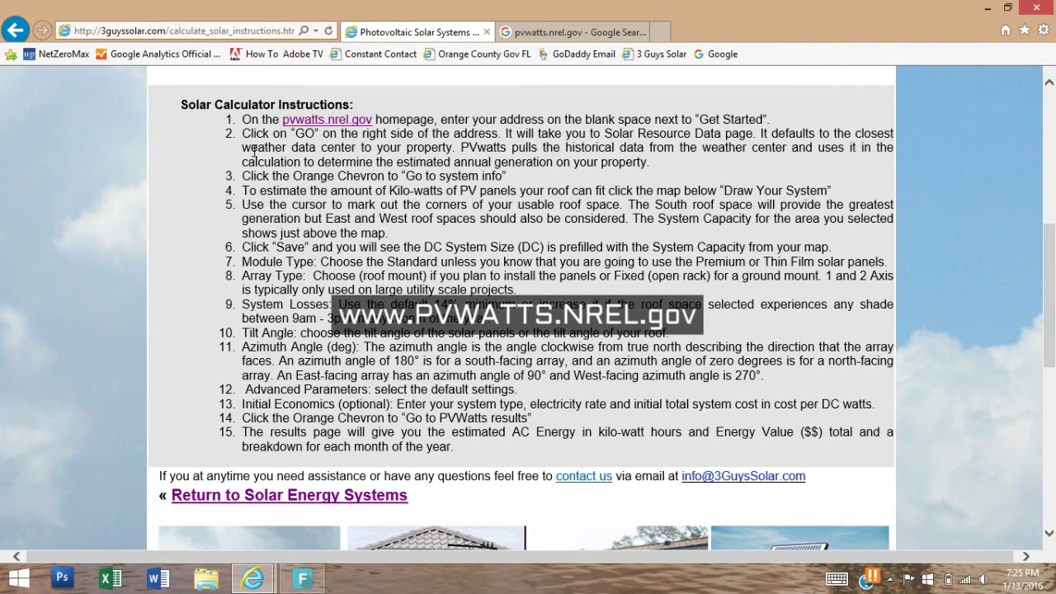
{"action": "left_click_drag", "start_coordinate": [281, 120], "coordinate": [361, 124]}
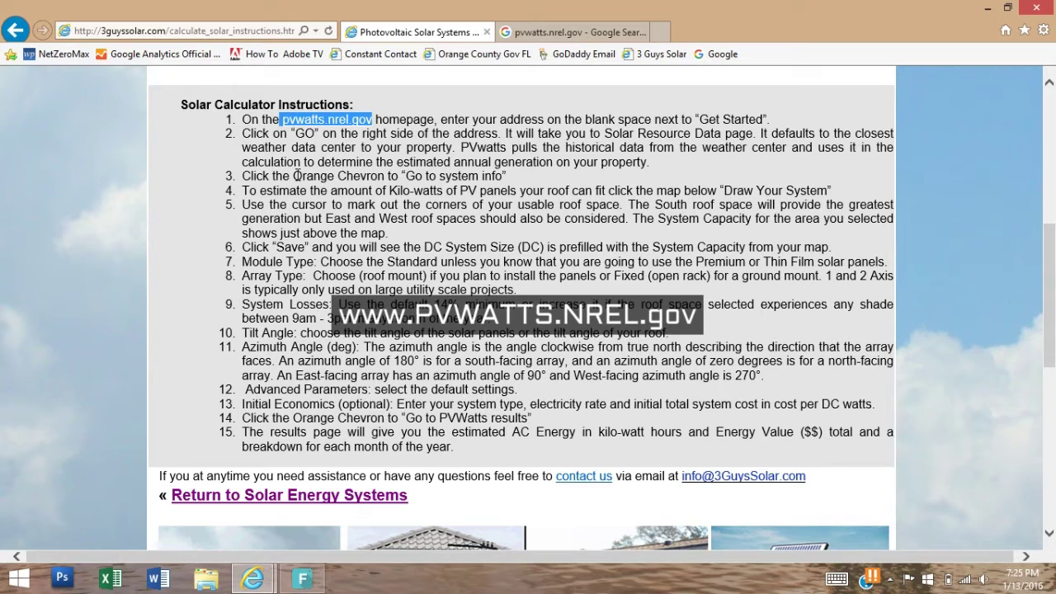
{"action": "left_click", "coordinate": [548, 33]}
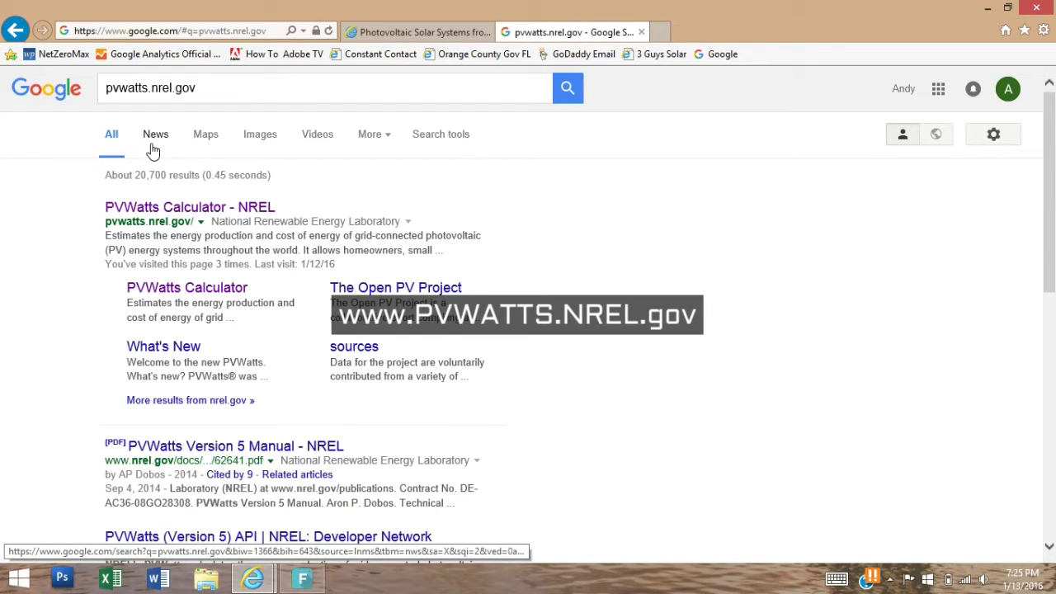
Step: Open the 'PVWatts Calculator - NREL' search result
{"action": "left_click", "coordinate": [219, 212]}
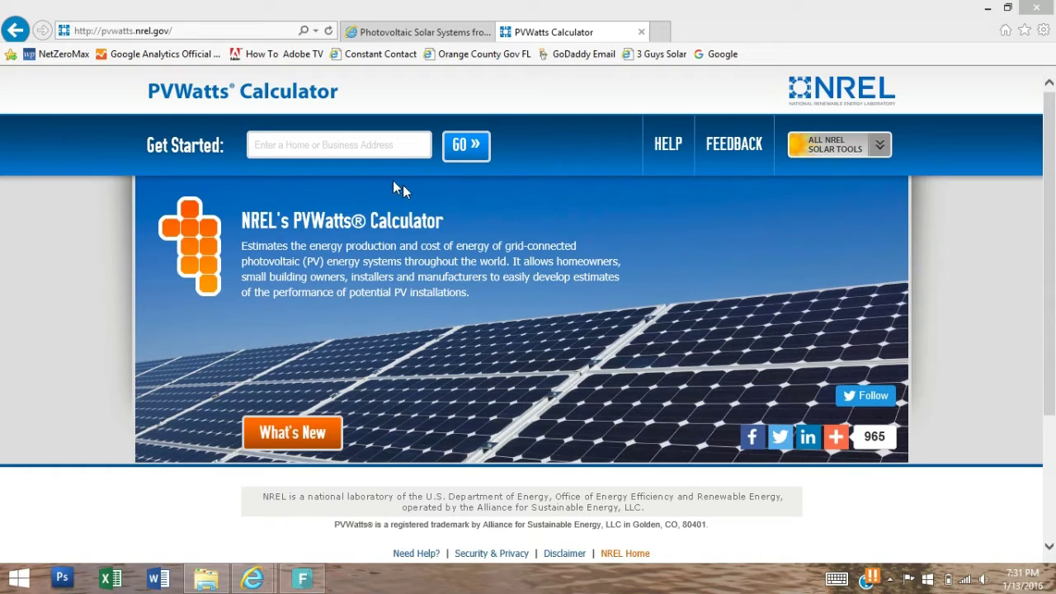
Step: Enter the home's street address in Get Started and submit it to load Tampa, FL weather data
{"action": "left_click", "coordinate": [331, 136]}
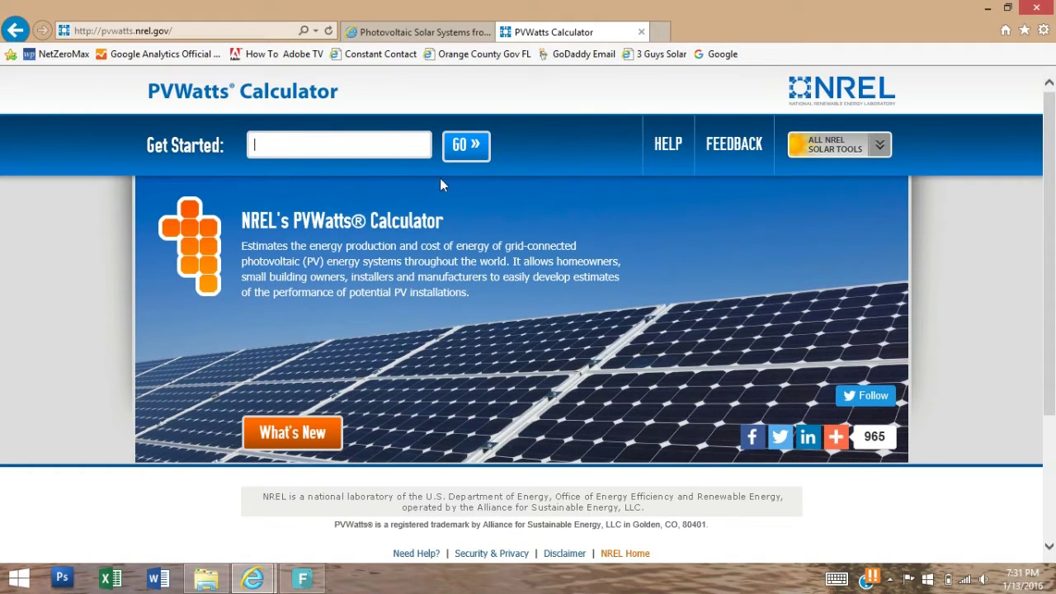
{"action": "left_click", "coordinate": [471, 158]}
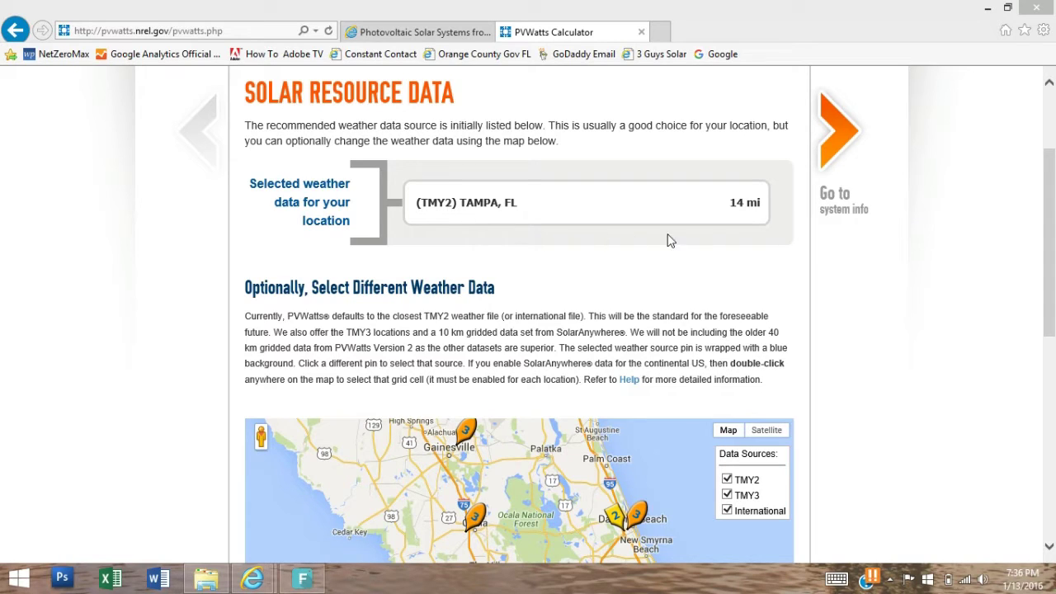
Step: Continue from the Tampa, FL weather data to the System Info page
{"action": "left_click", "coordinate": [829, 153]}
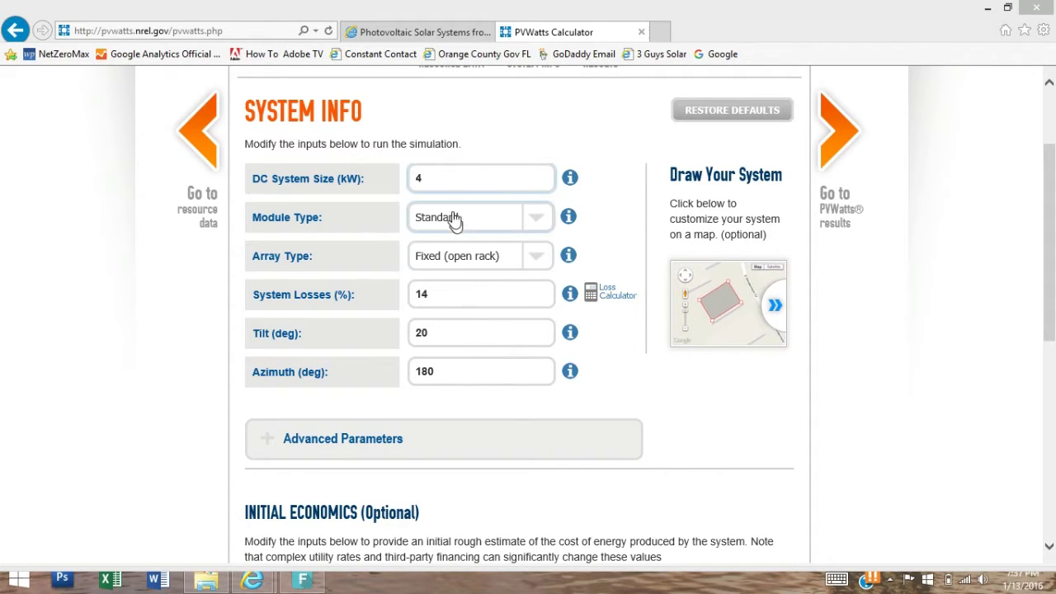
Step: Select the DC System Size value and open the Draw Your System satellite roof map
{"action": "double_click", "coordinate": [418, 179]}
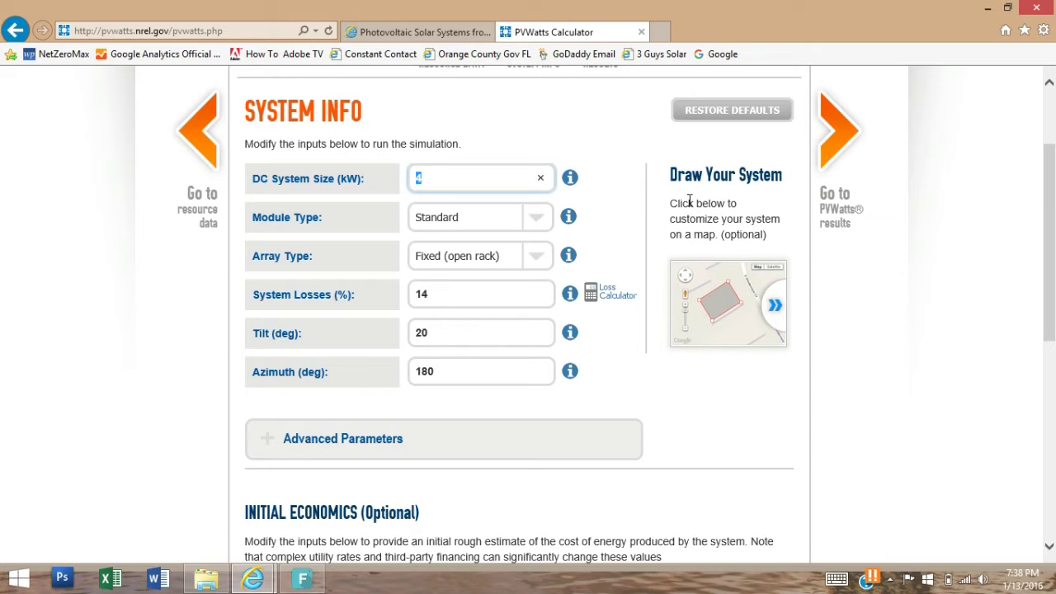
{"action": "left_click", "coordinate": [728, 320]}
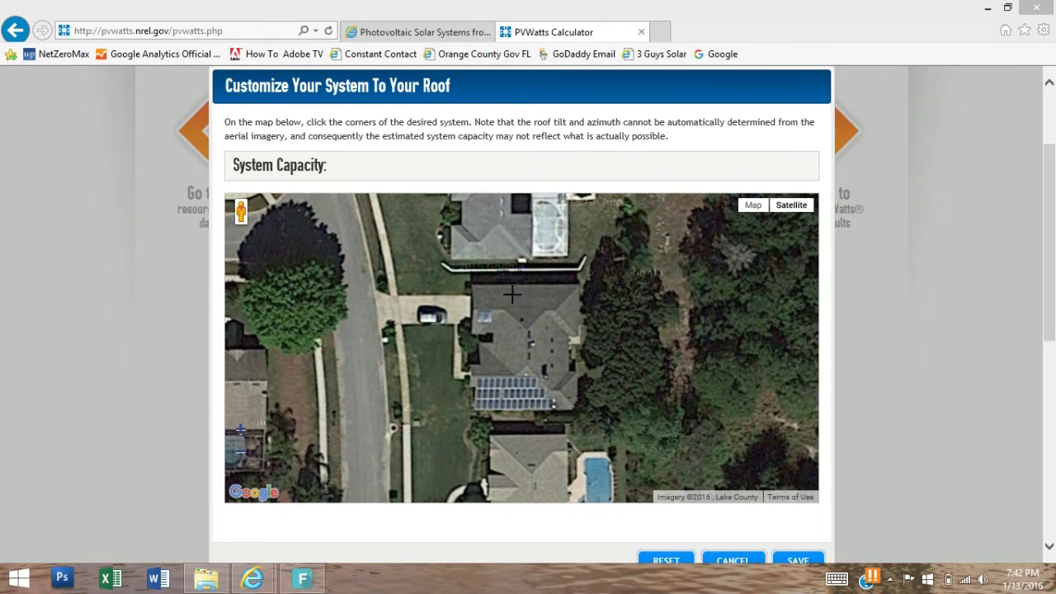
{"action": "left_click", "coordinate": [519, 263]}
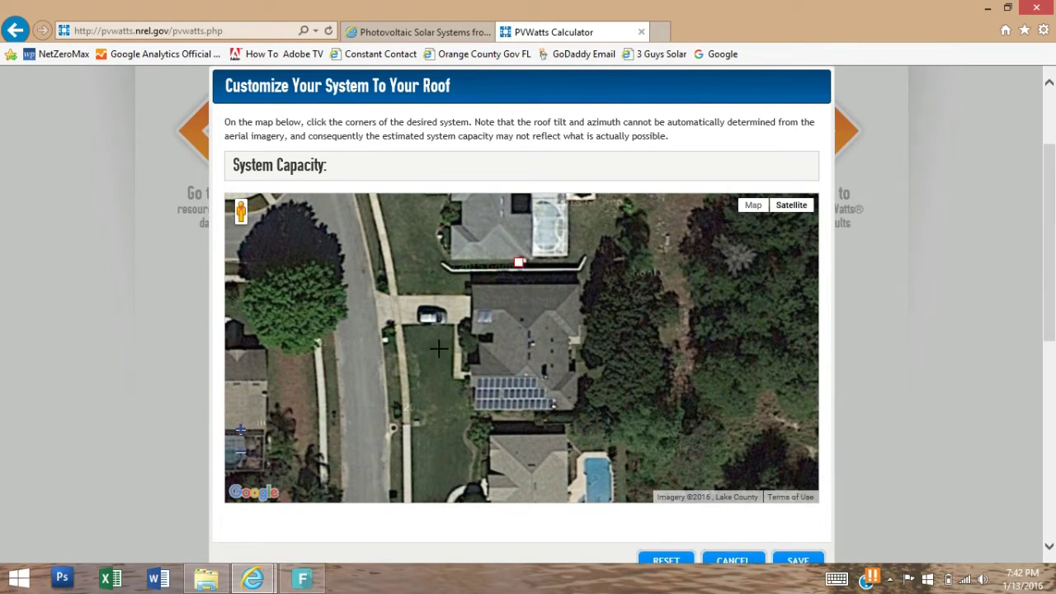
{"action": "left_click", "coordinate": [672, 560]}
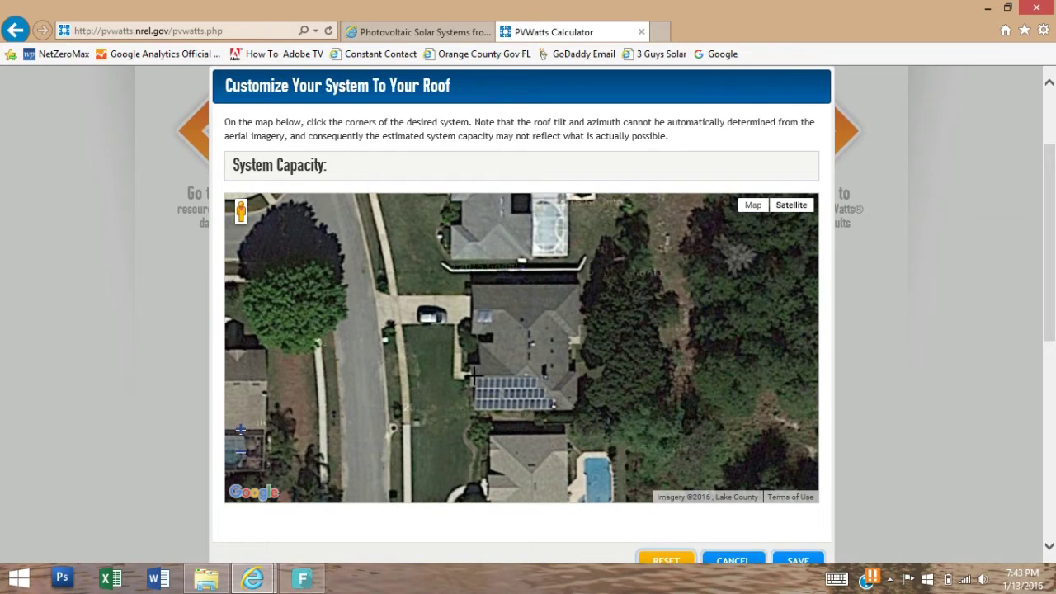
Step: Trace the five corners of the existing roof panels, giving 11.2 kWdc (75 m^2)
{"action": "left_click", "coordinate": [475, 377]}
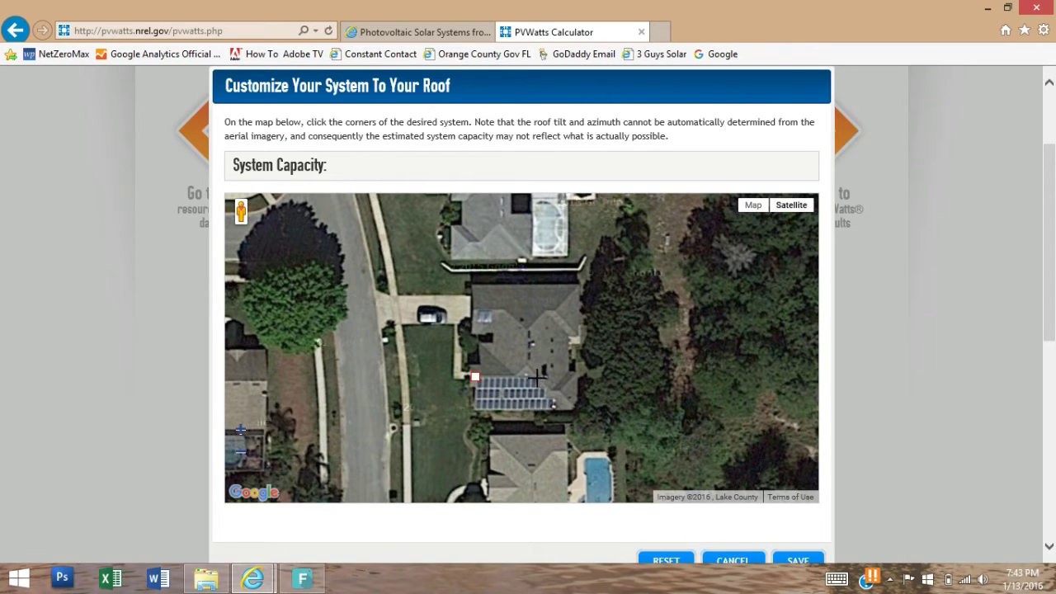
{"action": "left_click", "coordinate": [537, 380]}
{"action": "left_click", "coordinate": [551, 391]}
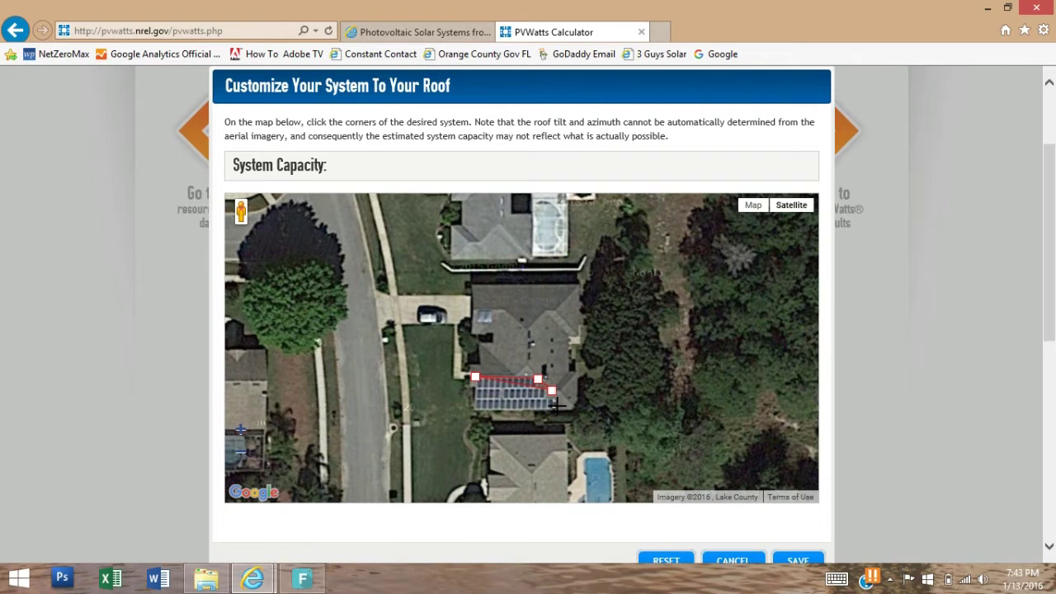
{"action": "left_click", "coordinate": [556, 409]}
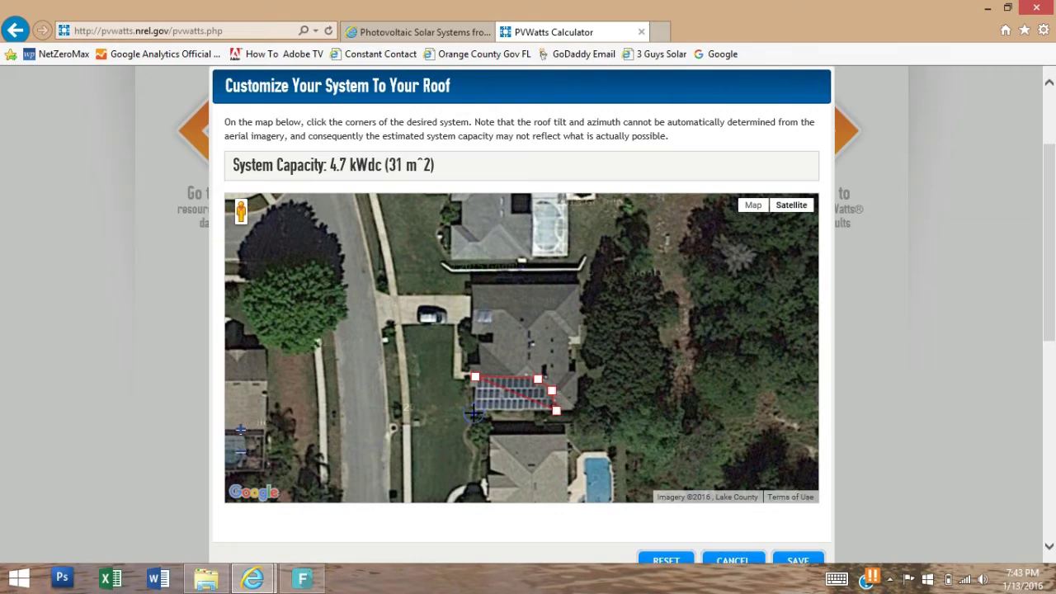
{"action": "left_click", "coordinate": [475, 414]}
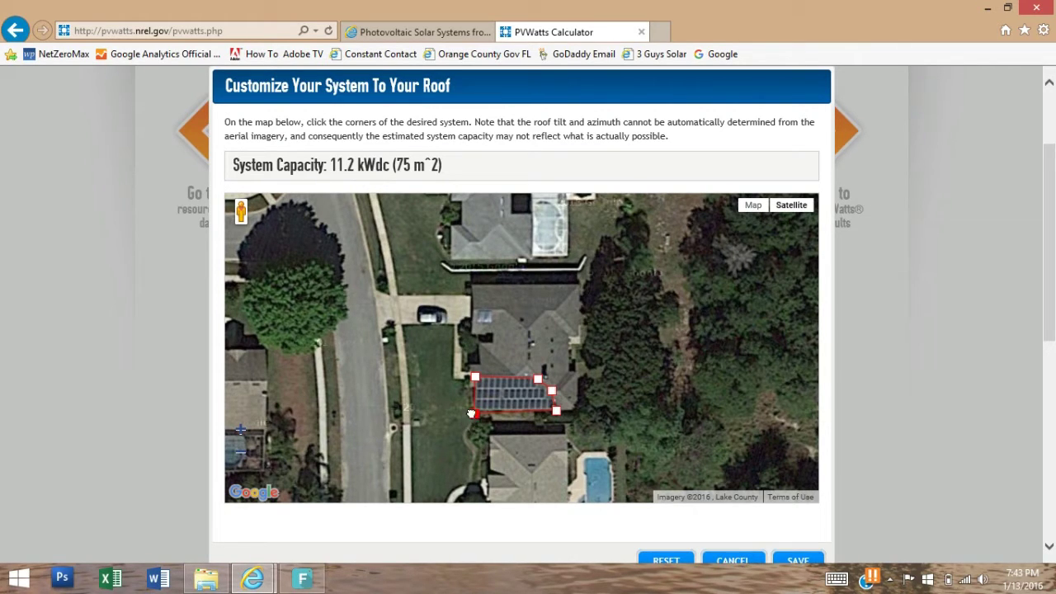
Step: Adjust the outline's bottom-left, right-edge and bottom-right corners to fit the panels
{"action": "left_click_drag", "start_coordinate": [472, 414], "coordinate": [456, 436]}
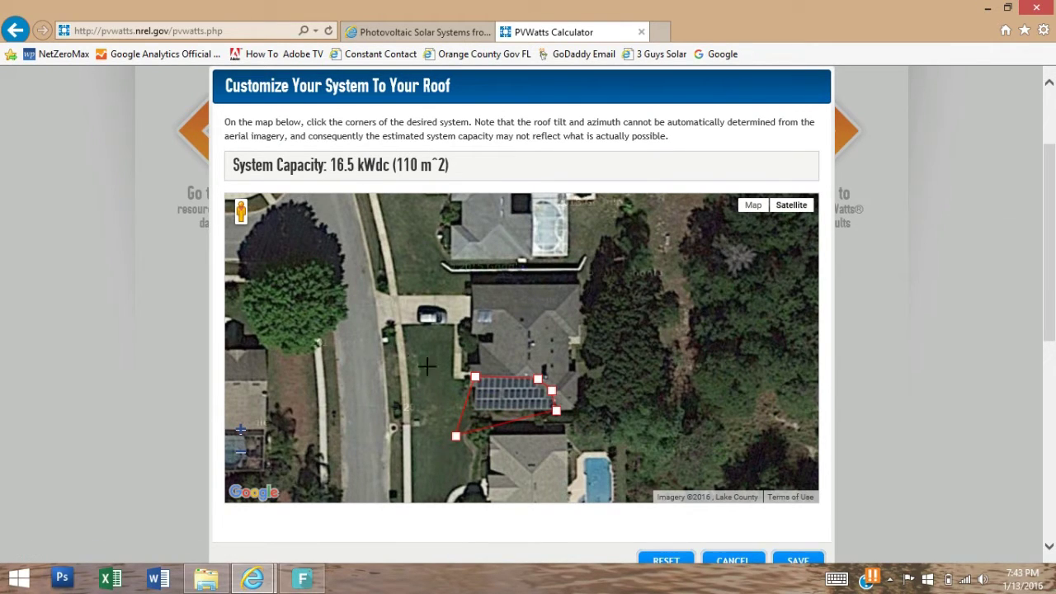
{"action": "left_click_drag", "start_coordinate": [454, 433], "coordinate": [472, 408]}
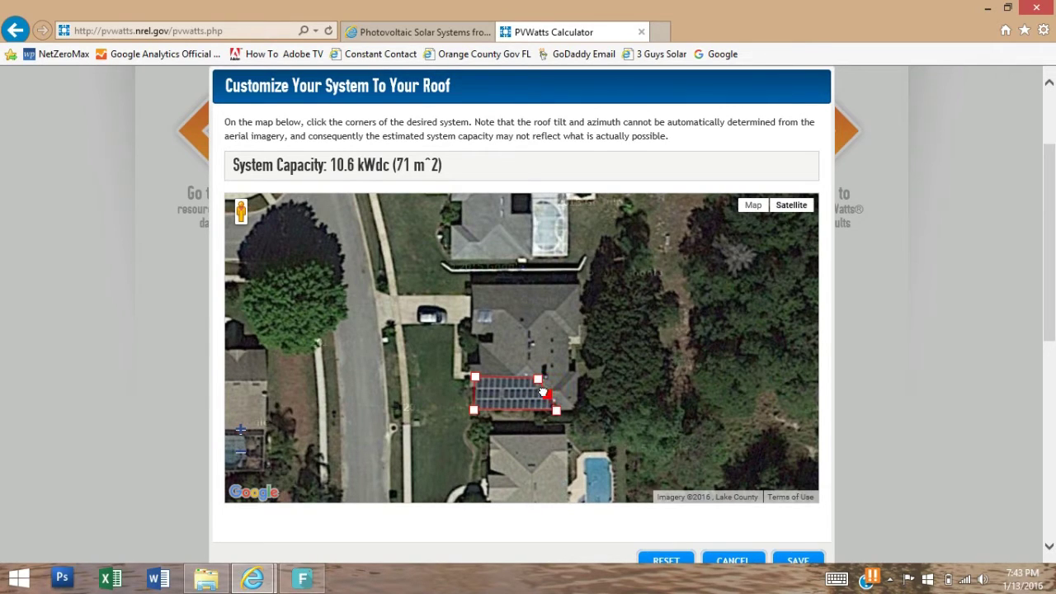
{"action": "left_click_drag", "start_coordinate": [542, 391], "coordinate": [546, 395]}
{"action": "left_click_drag", "start_coordinate": [548, 394], "coordinate": [550, 393]}
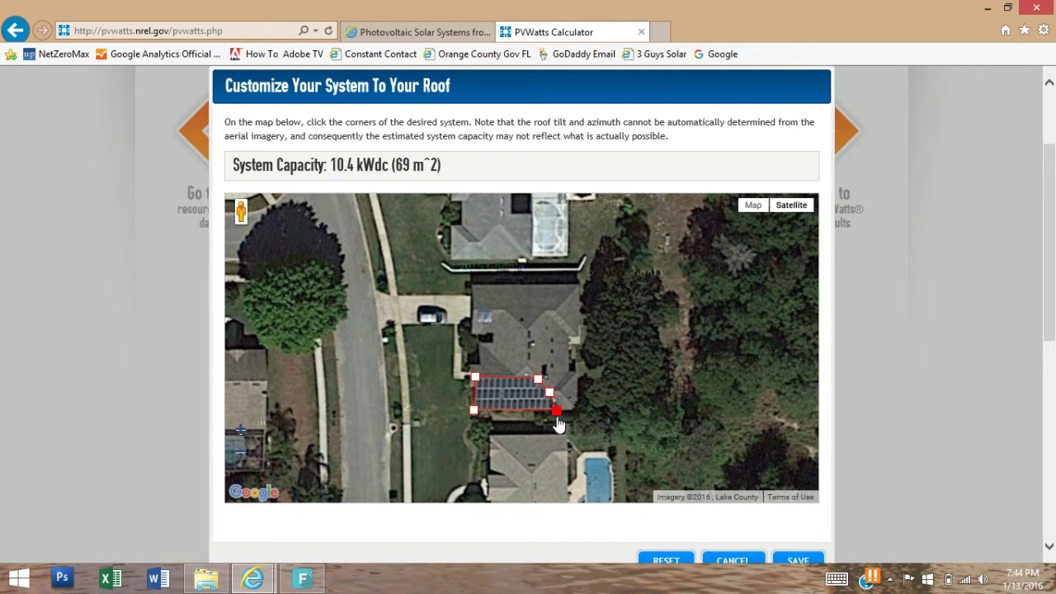
{"action": "mouse_move", "coordinate": [557, 412]}
{"action": "left_mouse_down"}
{"action": "mouse_move", "coordinate": [549, 418]}
{"action": "mouse_move", "coordinate": [556, 413]}
{"action": "left_mouse_up"}
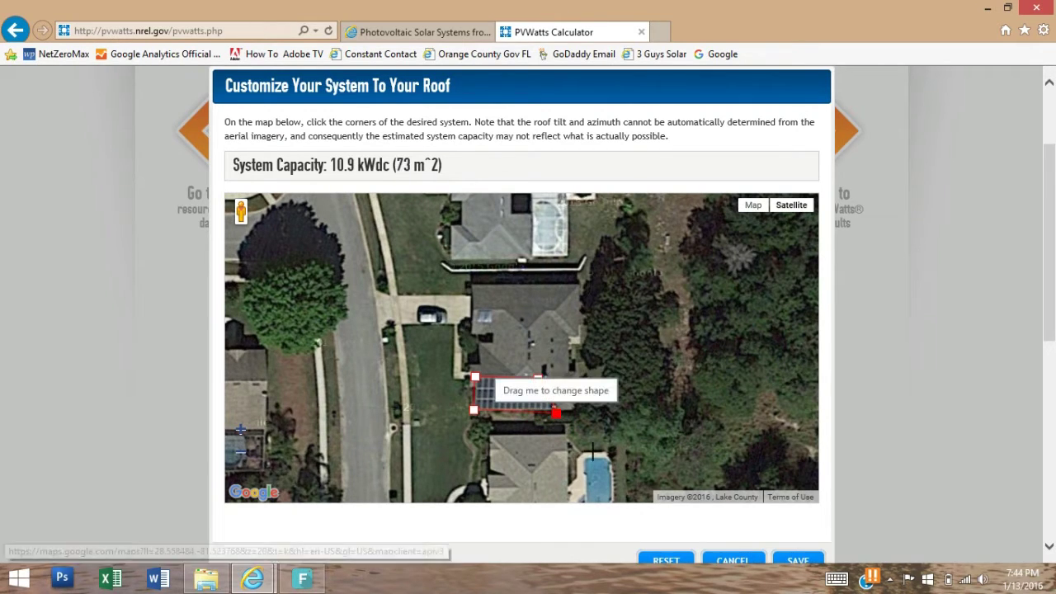
Step: Reset the outline and draw a new one on the upper roof section, giving 2.0 kWdc (14 m^2)
{"action": "left_click", "coordinate": [664, 560]}
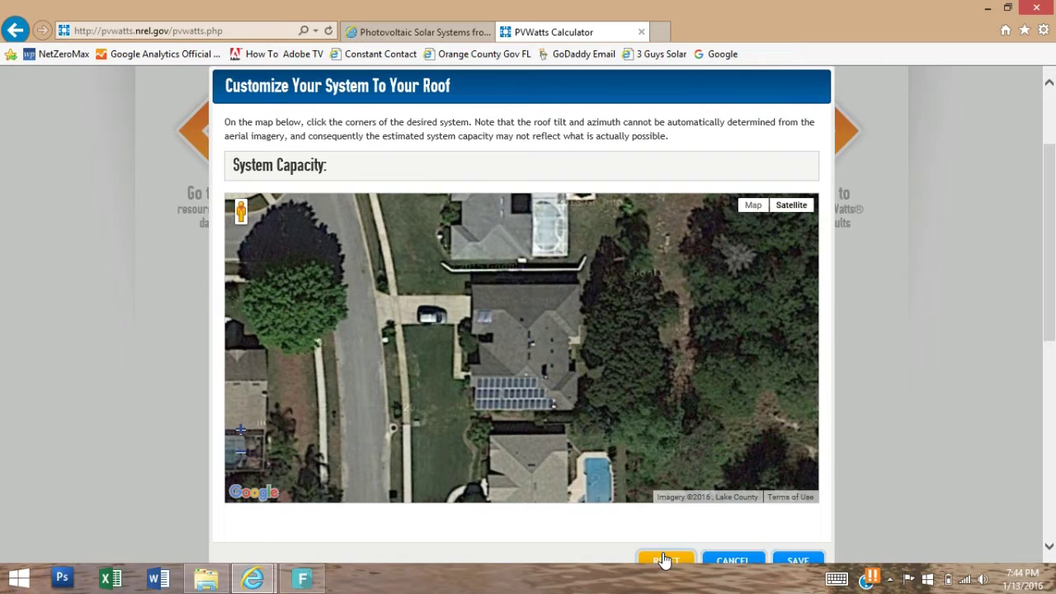
{"action": "left_click", "coordinate": [526, 330]}
{"action": "left_click", "coordinate": [526, 366]}
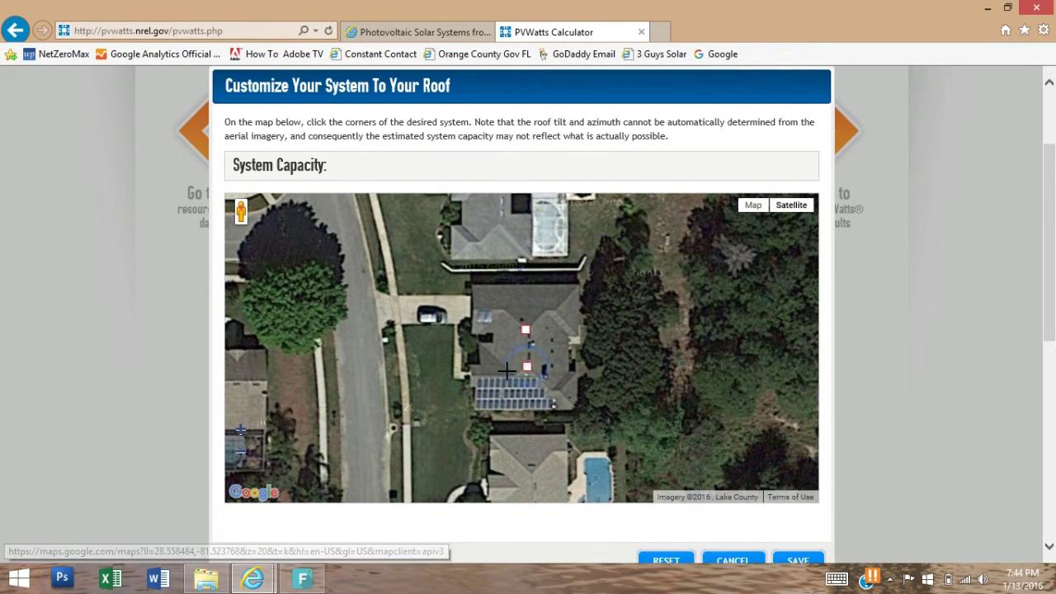
{"action": "left_click", "coordinate": [505, 368]}
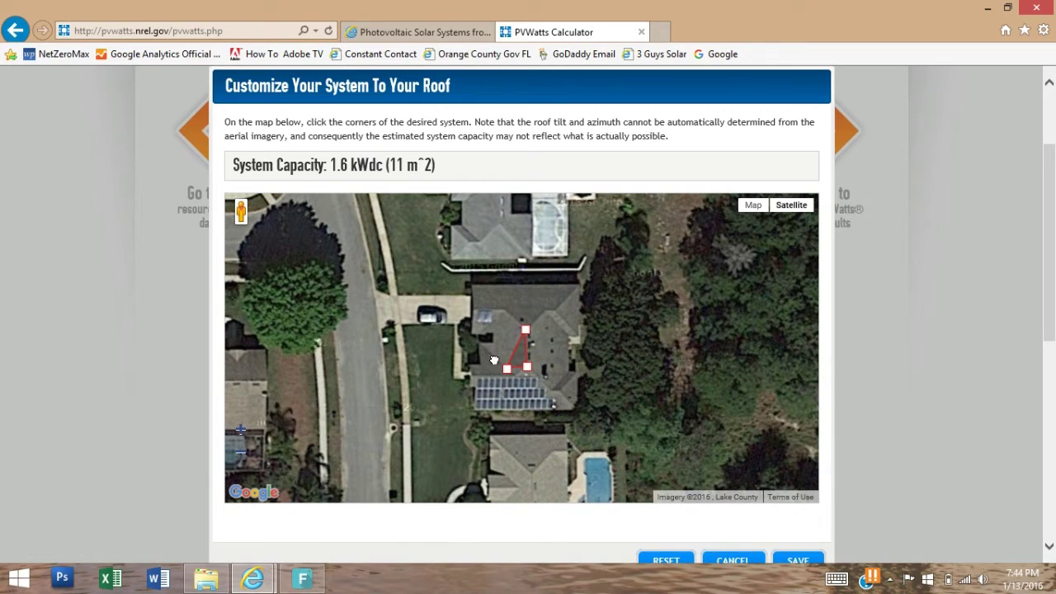
{"action": "left_click", "coordinate": [494, 359]}
{"action": "left_click", "coordinate": [496, 330]}
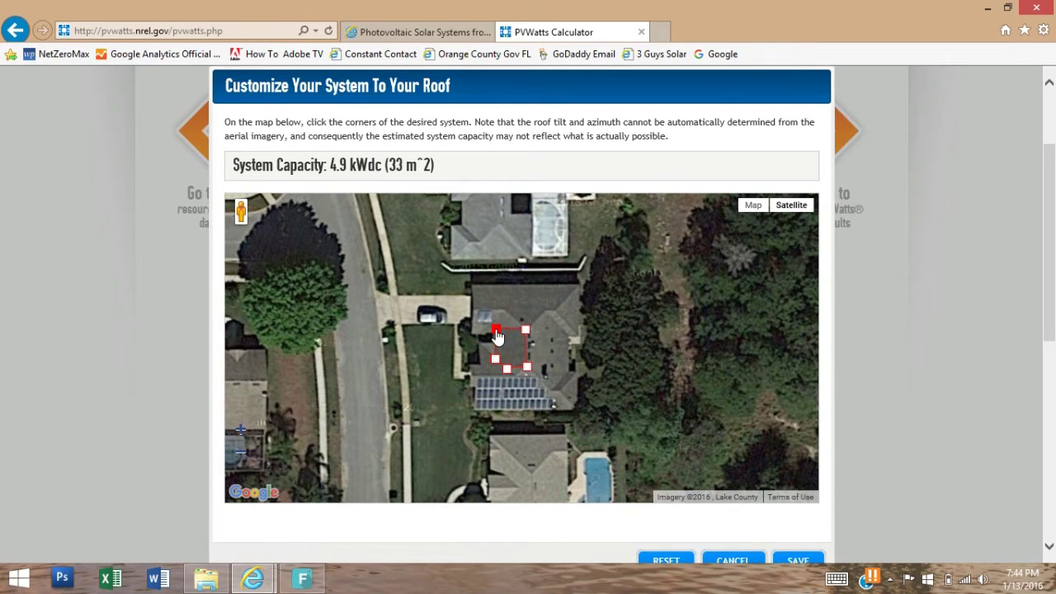
{"action": "left_click", "coordinate": [504, 311]}
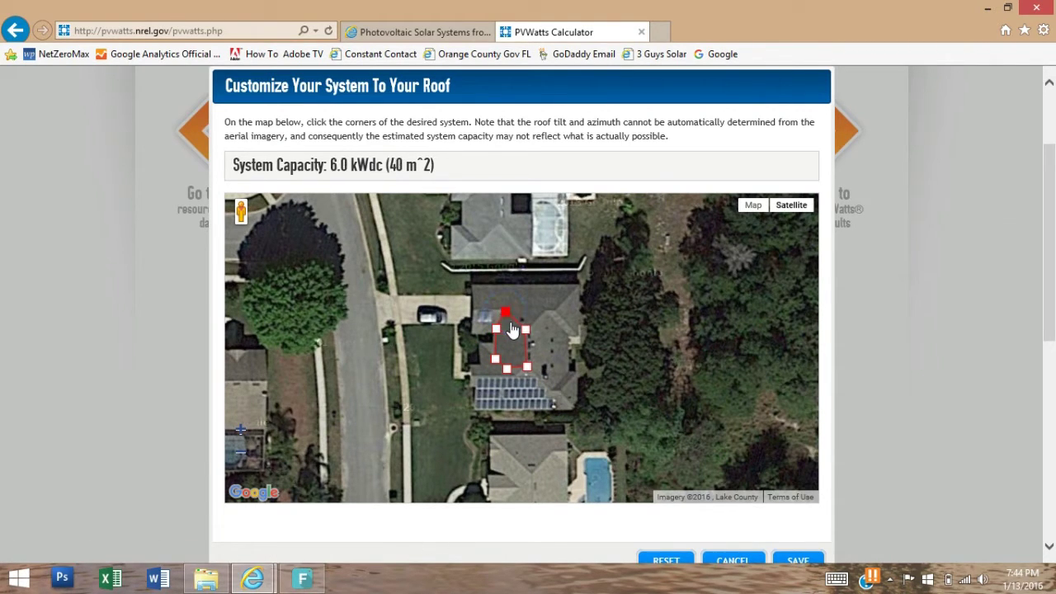
{"action": "left_click", "coordinate": [477, 379]}
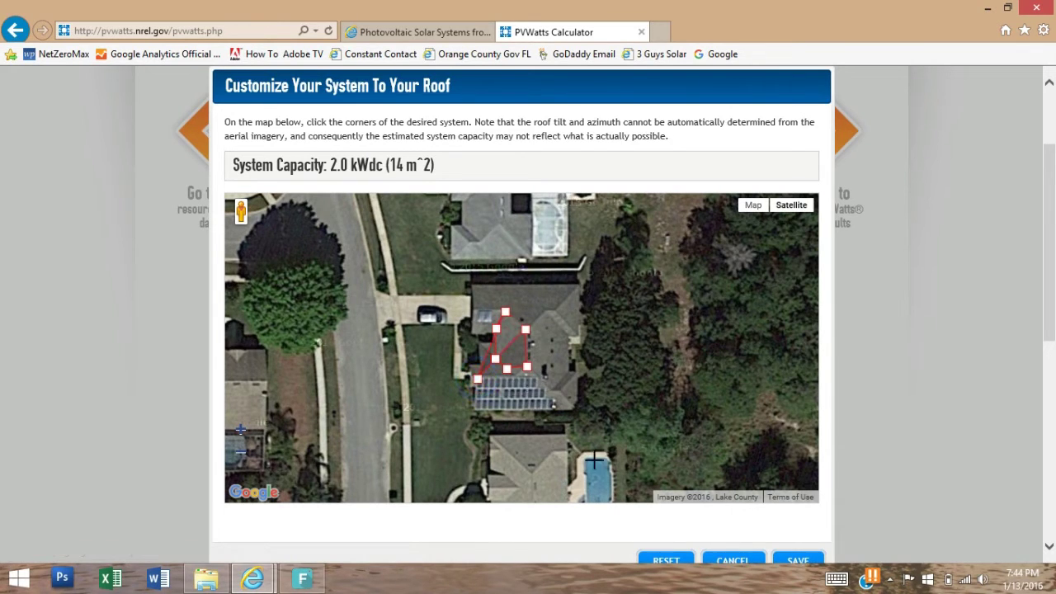
Step: Redraw the five-corner panel outline for 10.0 kWdc and save it to System Info
{"action": "left_click", "coordinate": [666, 561]}
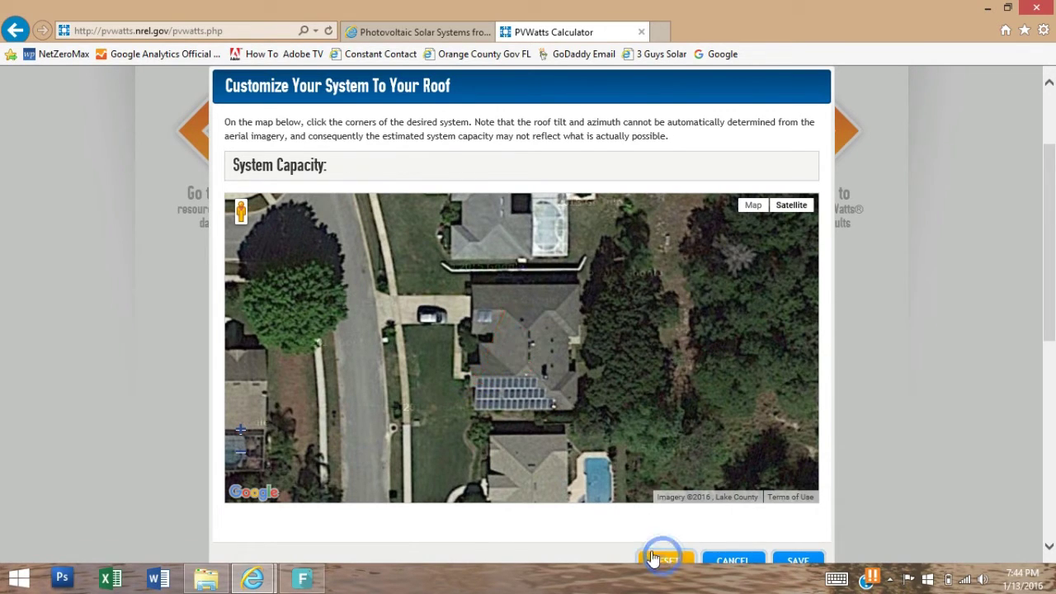
{"action": "left_click", "coordinate": [479, 379]}
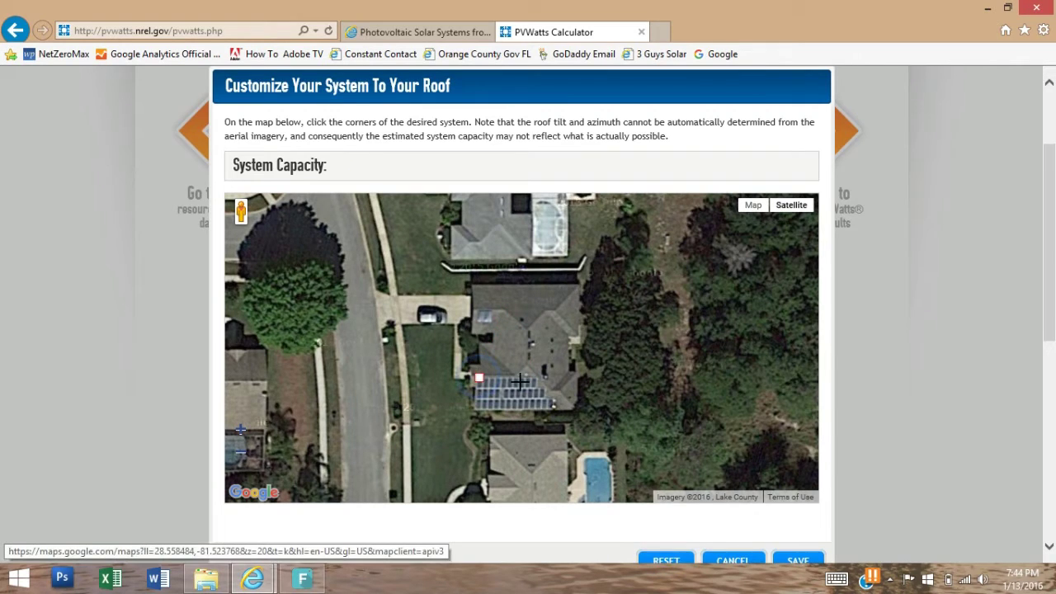
{"action": "left_click", "coordinate": [540, 378]}
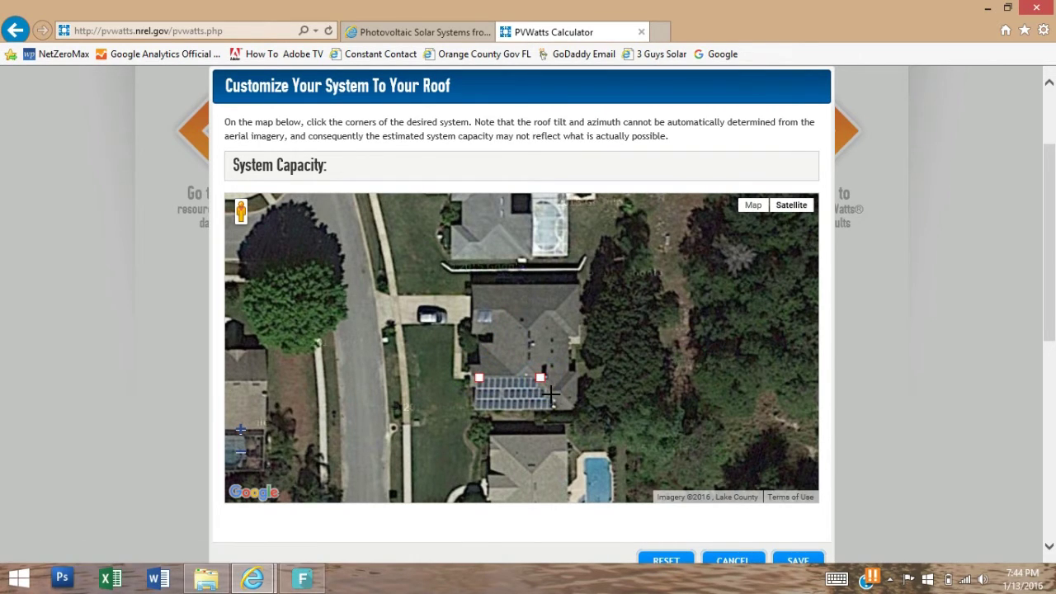
{"action": "left_click", "coordinate": [551, 396]}
{"action": "left_click", "coordinate": [551, 410]}
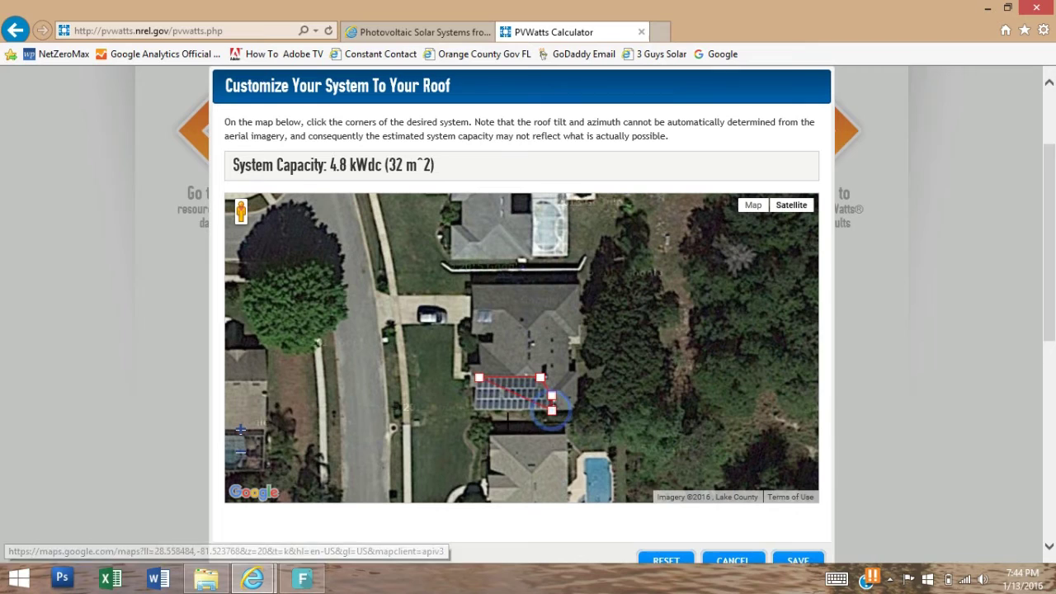
{"action": "left_click", "coordinate": [478, 410]}
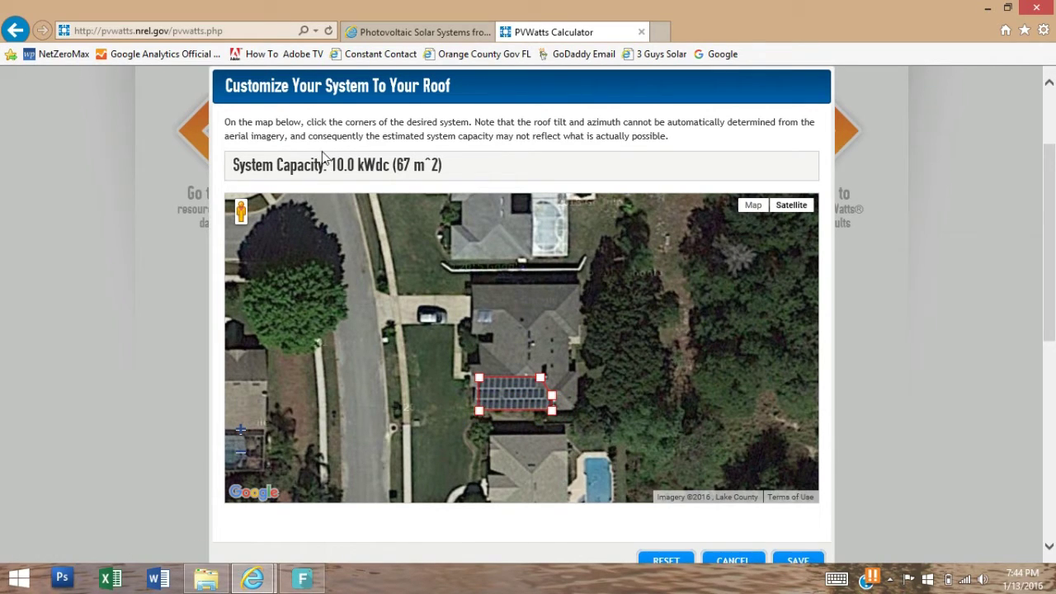
{"action": "left_click_drag", "start_coordinate": [331, 165], "coordinate": [360, 161]}
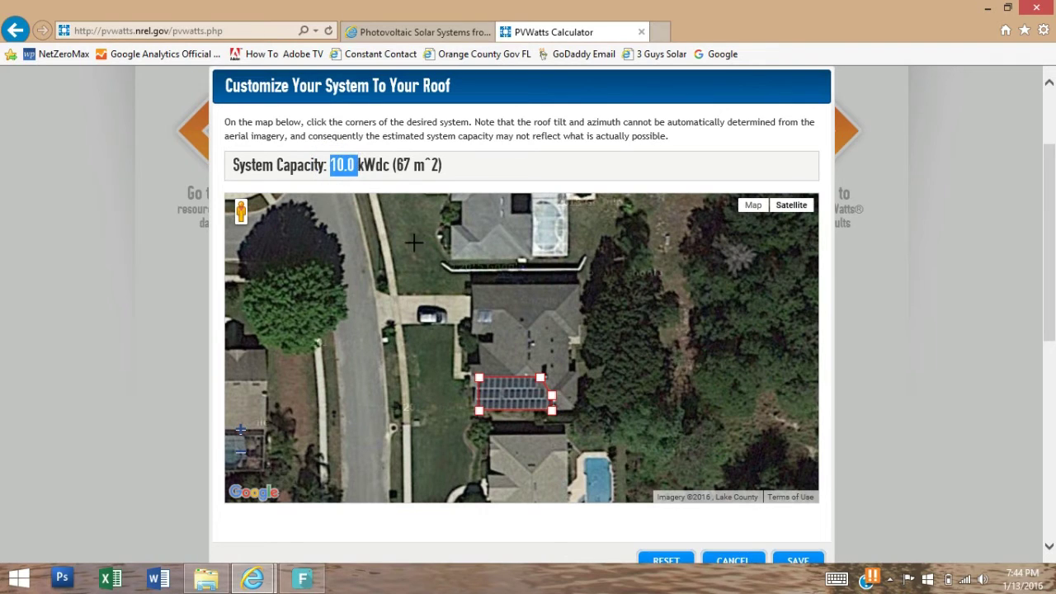
{"action": "left_click", "coordinate": [793, 560]}
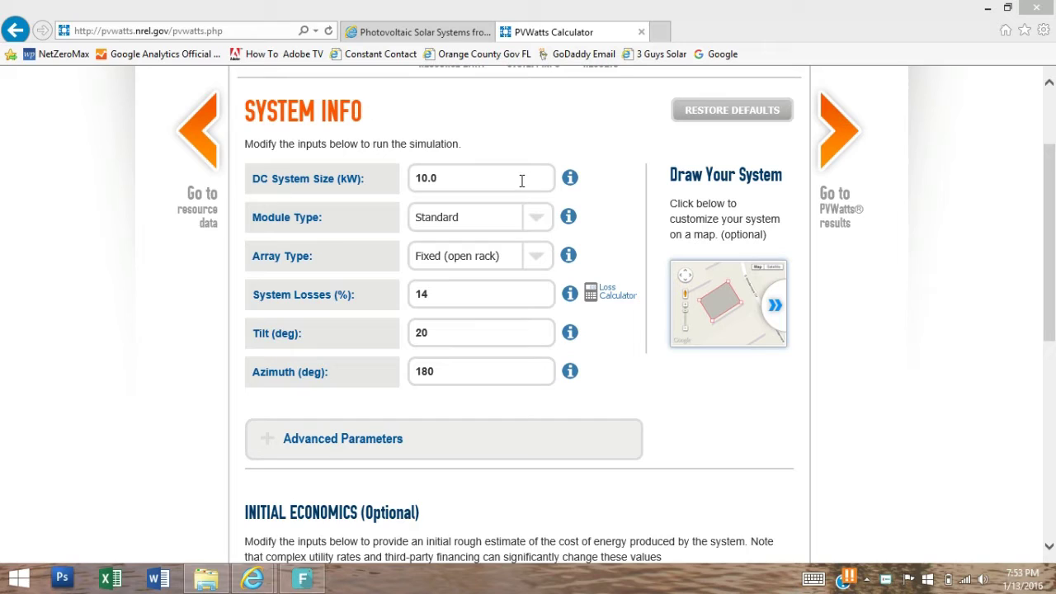
Step: Select the 10.0 kW DC System Size value and open its documentation entry
{"action": "left_click_drag", "start_coordinate": [454, 183], "coordinate": [420, 181]}
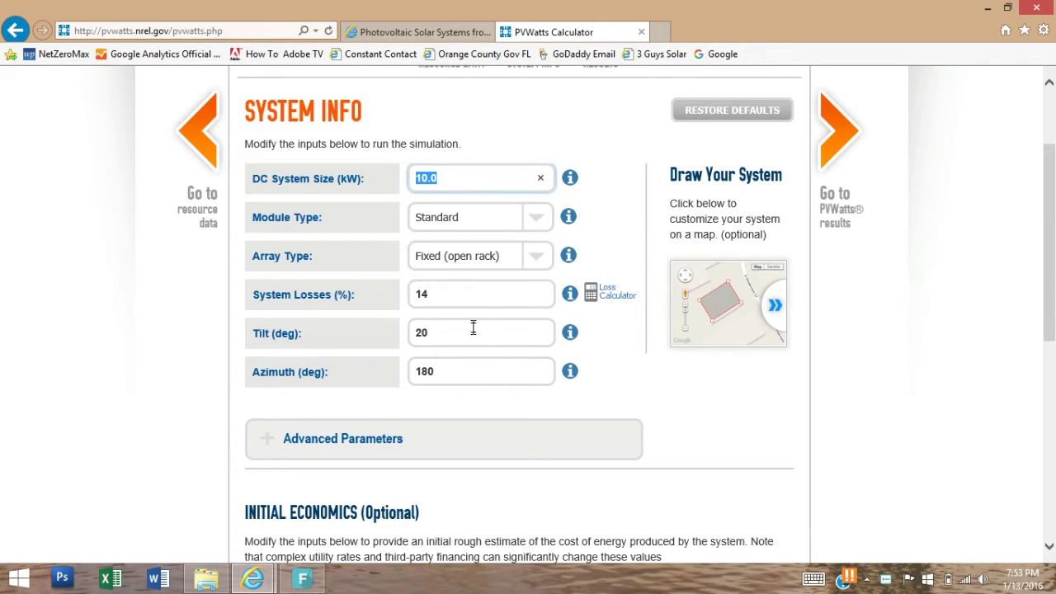
{"action": "left_click", "coordinate": [571, 178]}
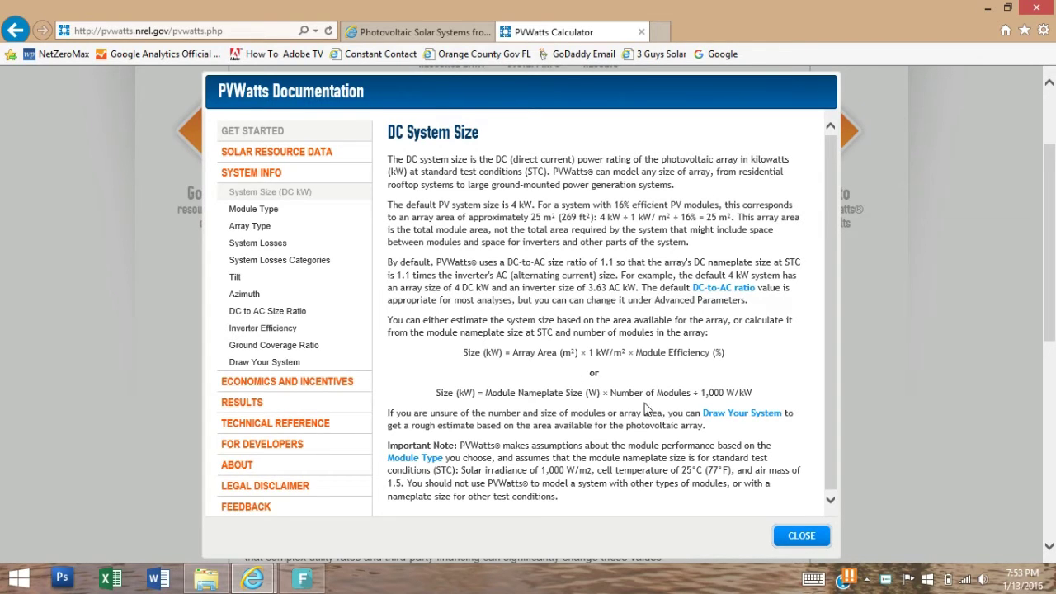
Step: Close the PVWatts Documentation window to return to the System Info form
{"action": "left_click", "coordinate": [797, 540]}
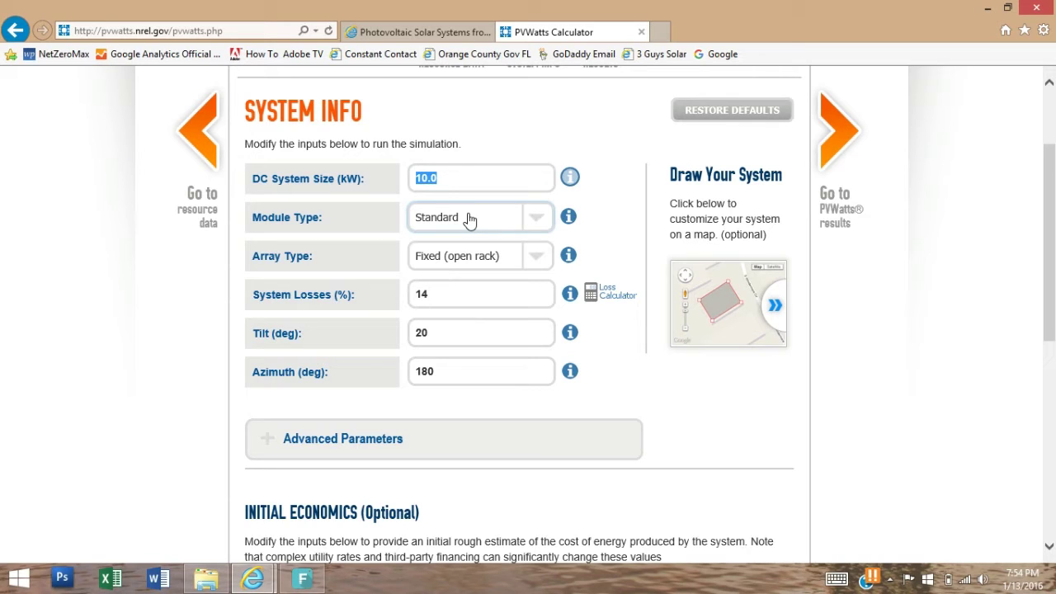
{"action": "left_click", "coordinate": [535, 217]}
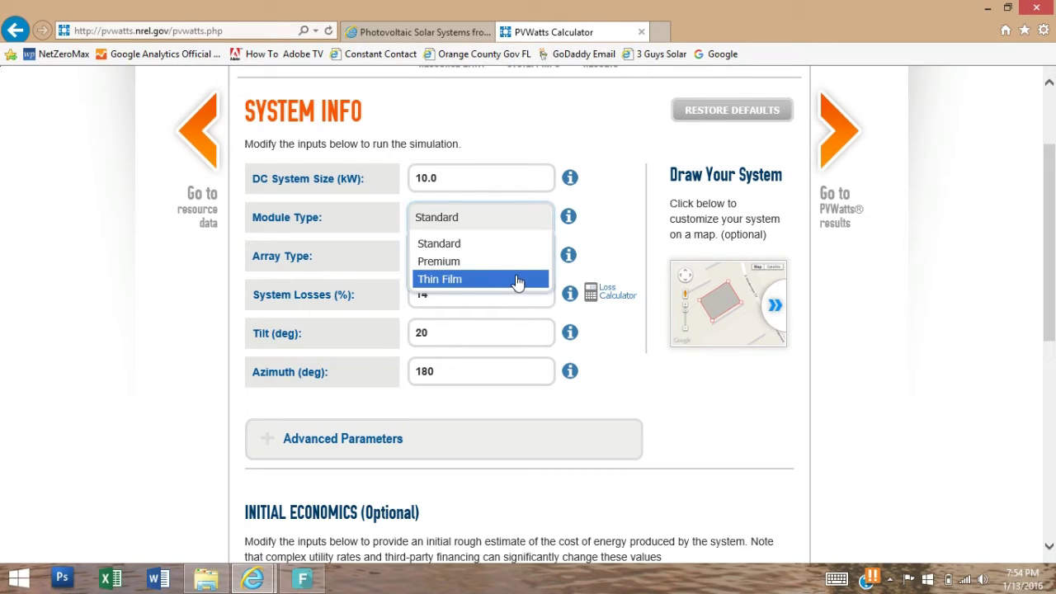
{"action": "left_click", "coordinate": [523, 249]}
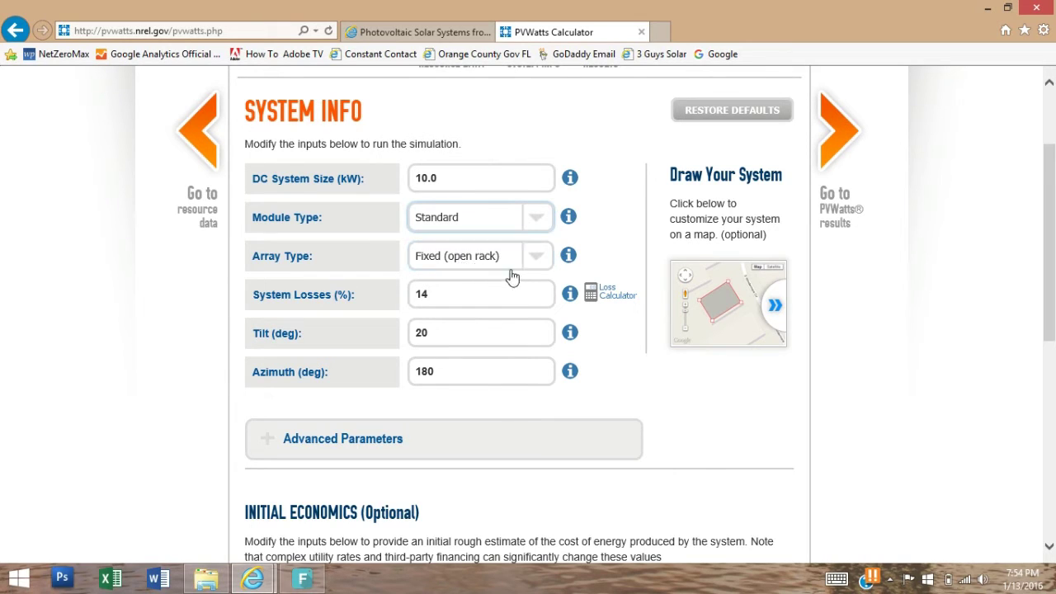
Step: Choose Fixed (roof mount) from the Array Type list
{"action": "left_click", "coordinate": [538, 257]}
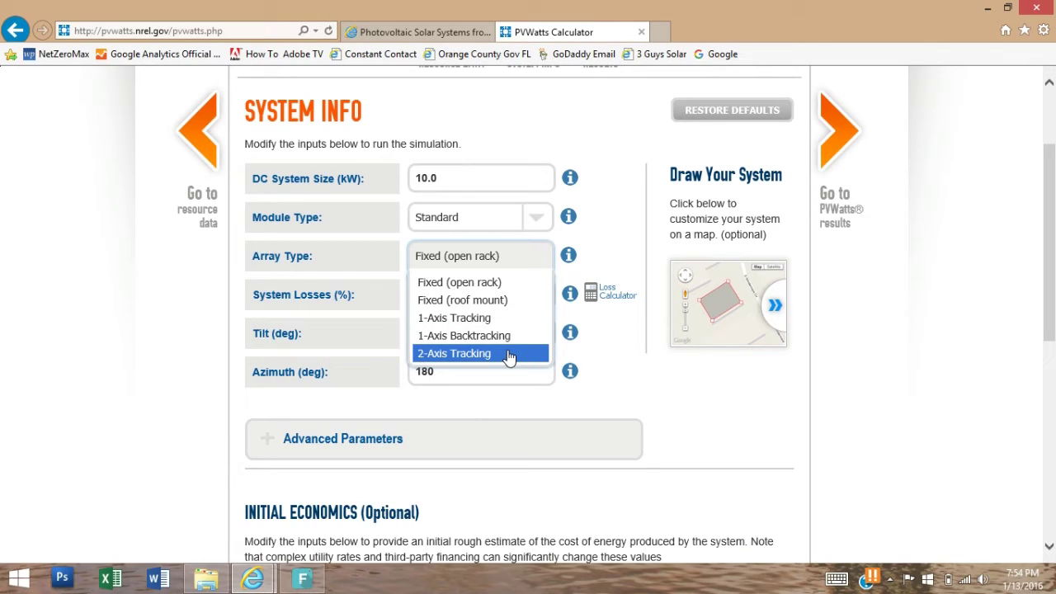
{"action": "left_click", "coordinate": [509, 302]}
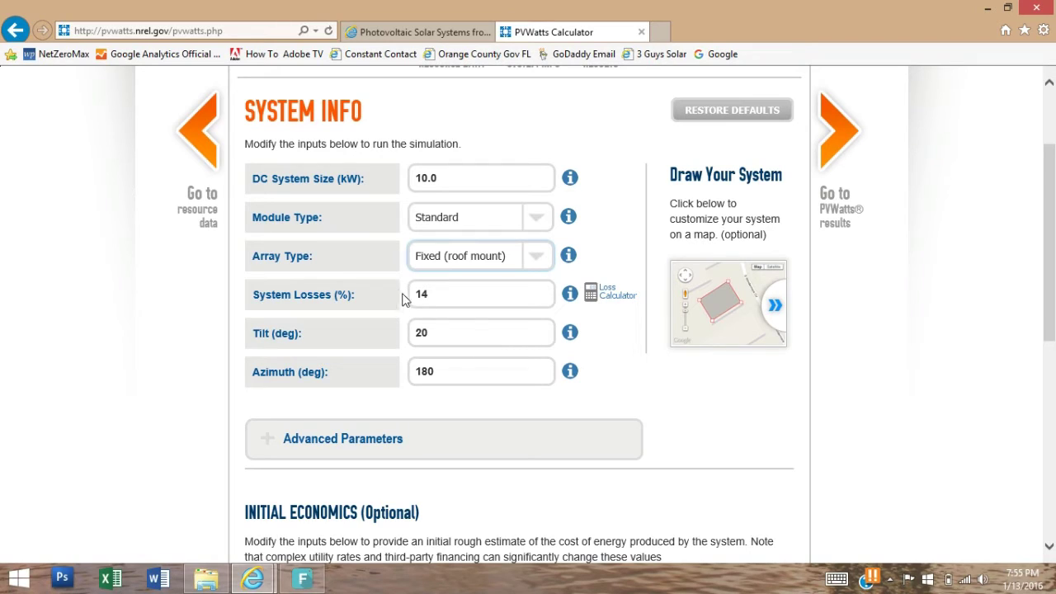
{"action": "left_click", "coordinate": [435, 294]}
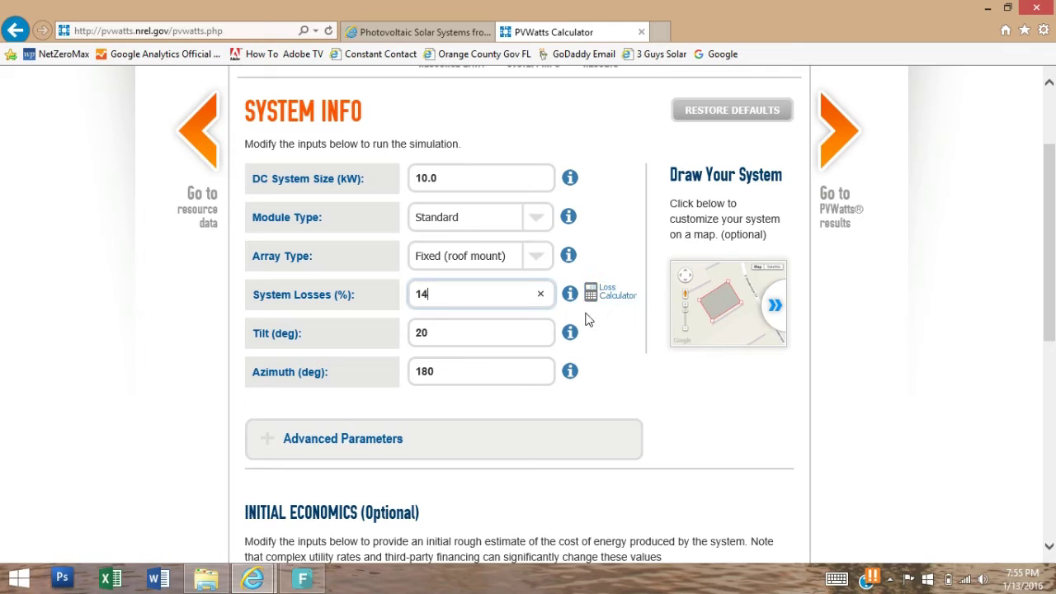
Step: Replace the tilt value of 20 with 25 degrees
{"action": "double_click", "coordinate": [441, 334]}
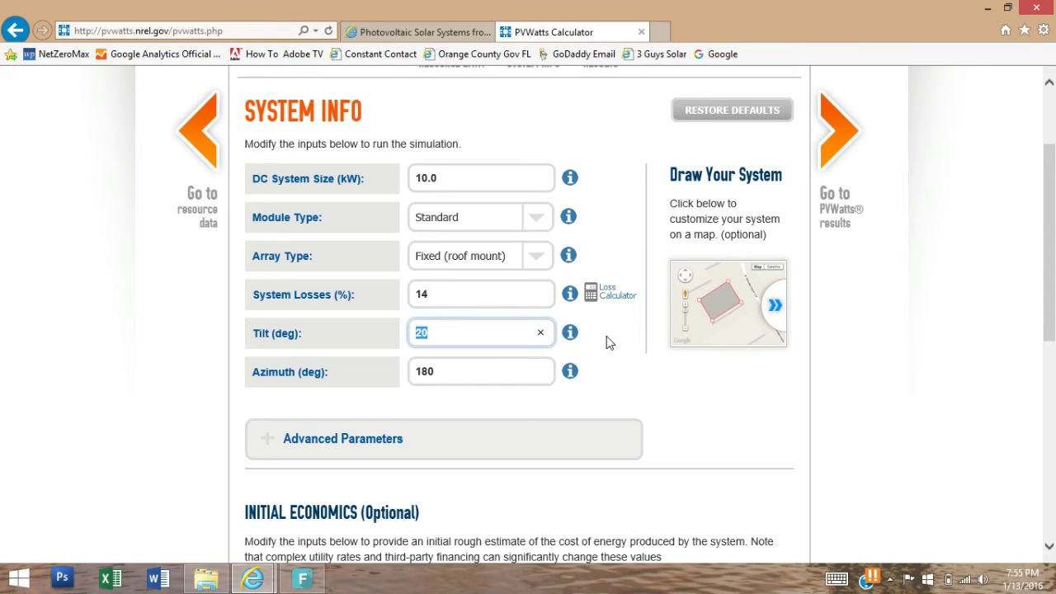
{"action": "type", "text": "25"}
{"action": "mouse_move", "coordinate": [466, 344]}
{"action": "scroll", "coordinate": [146, 429], "scroll_direction": "down", "scroll_amount": 4}
{"action": "left_click", "coordinate": [267, 141]}
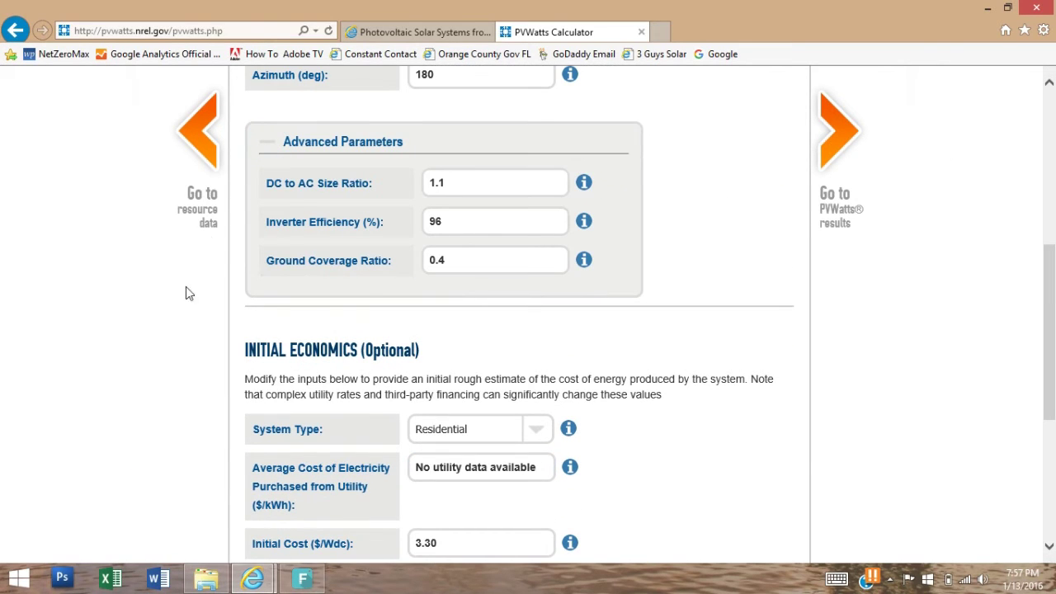
{"action": "left_click", "coordinate": [274, 147]}
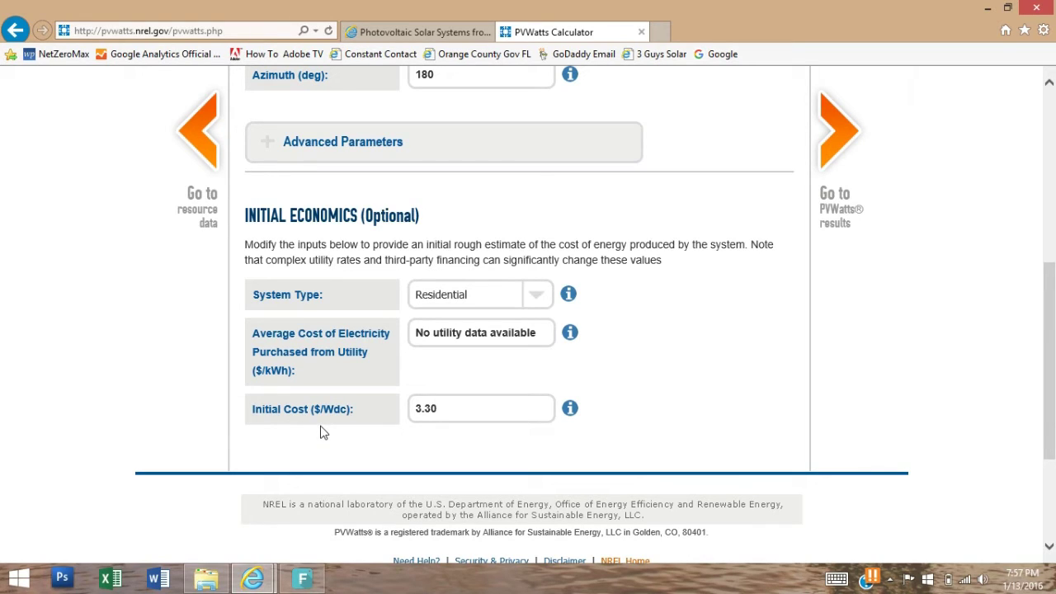
Step: Keep the 3.30 $/Wdc initial cost and enter .13 $/kWh as the average electricity cost
{"action": "left_click", "coordinate": [451, 408]}
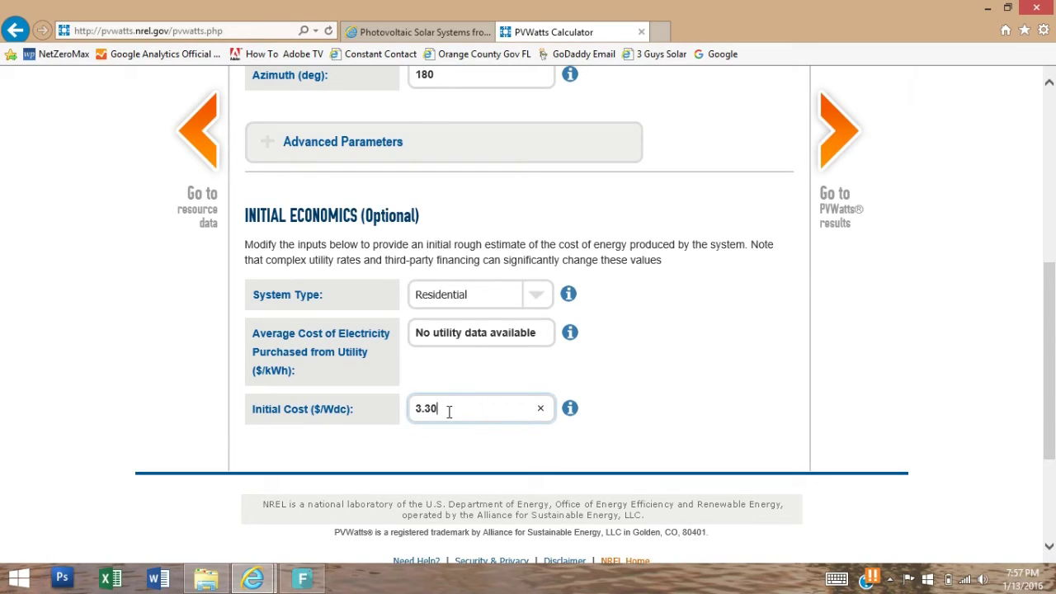
{"action": "left_click_drag", "start_coordinate": [440, 408], "coordinate": [415, 408]}
{"action": "left_click", "coordinate": [424, 367]}
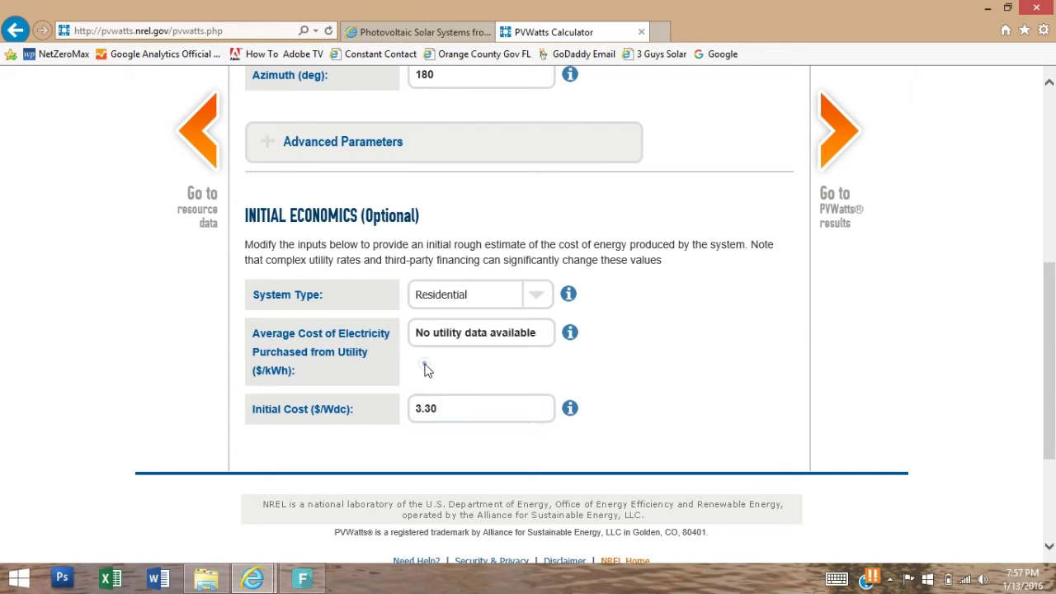
{"action": "left_click", "coordinate": [516, 333]}
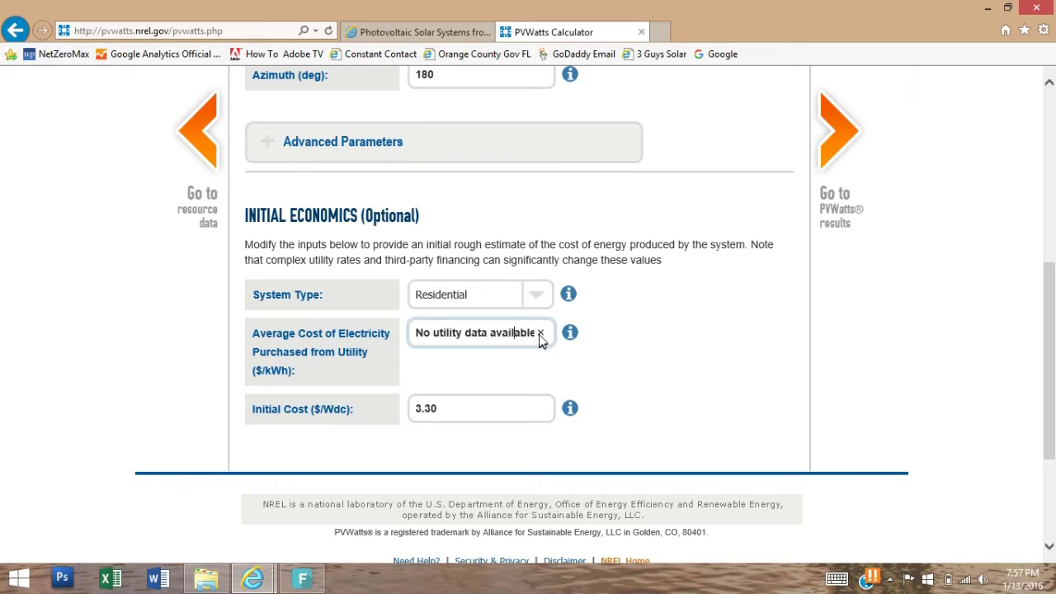
{"action": "left_click", "coordinate": [541, 333]}
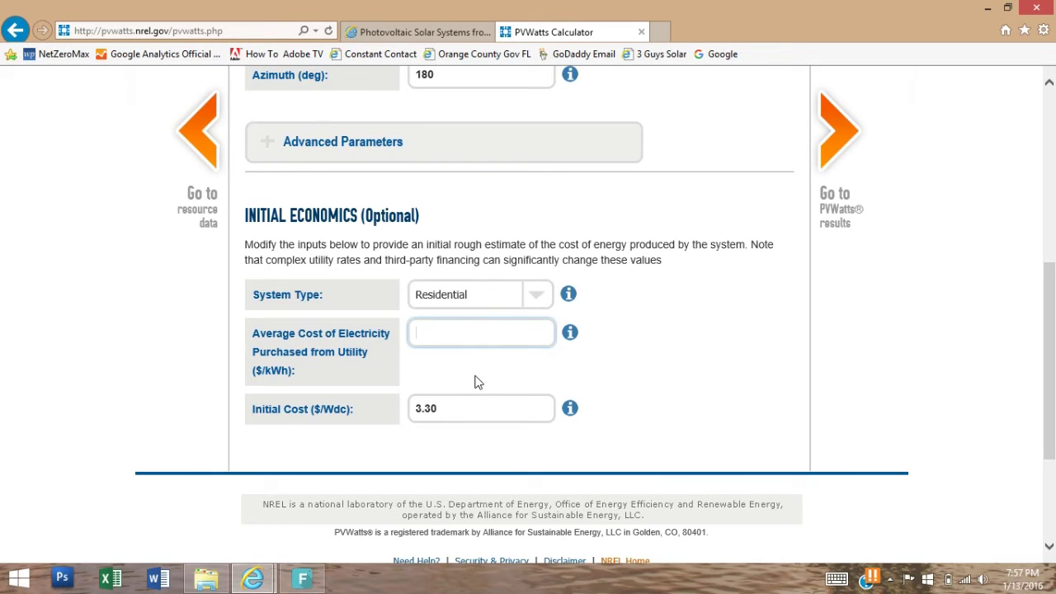
{"action": "type", "text": ".13"}
{"action": "left_click", "coordinate": [475, 375]}
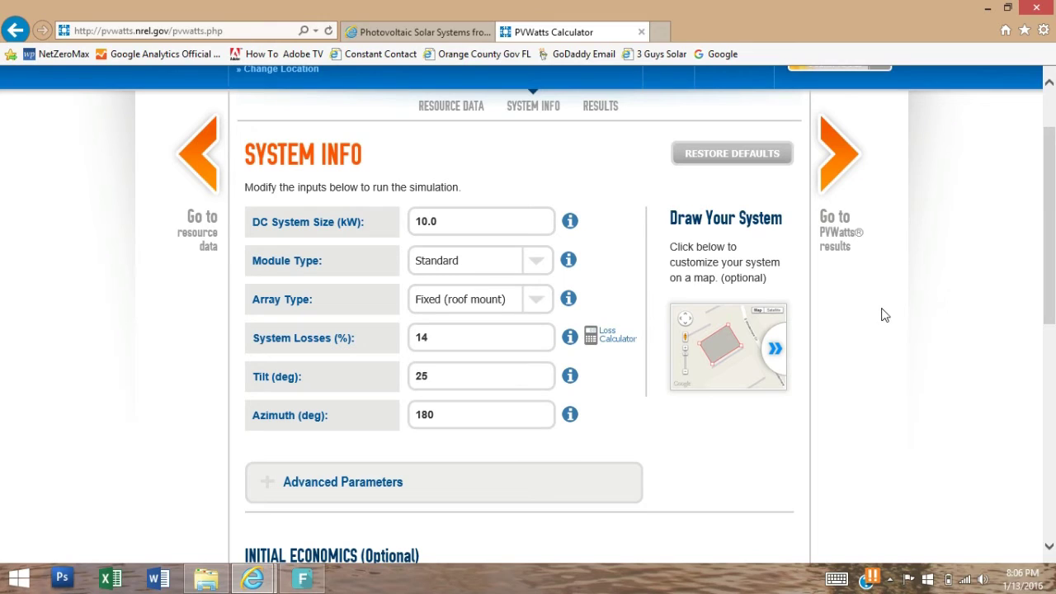
Step: Run PVWatts and scroll to the monthly table totaling 14,728 kWh worth $1,916 per year
{"action": "left_click", "coordinate": [827, 182]}
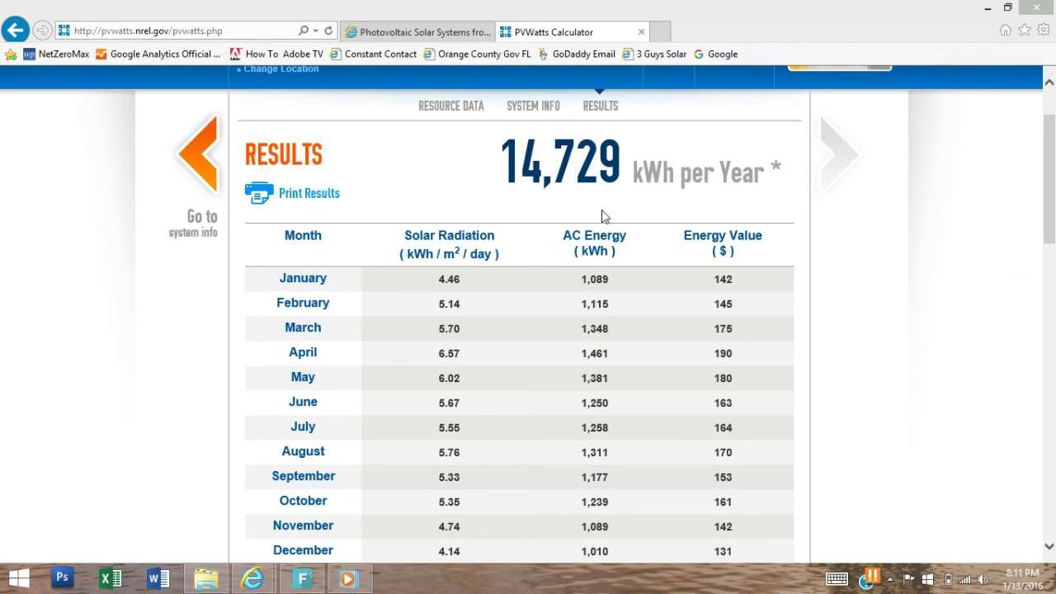
{"action": "left_click_drag", "start_coordinate": [1050, 186], "coordinate": [1049, 221]}
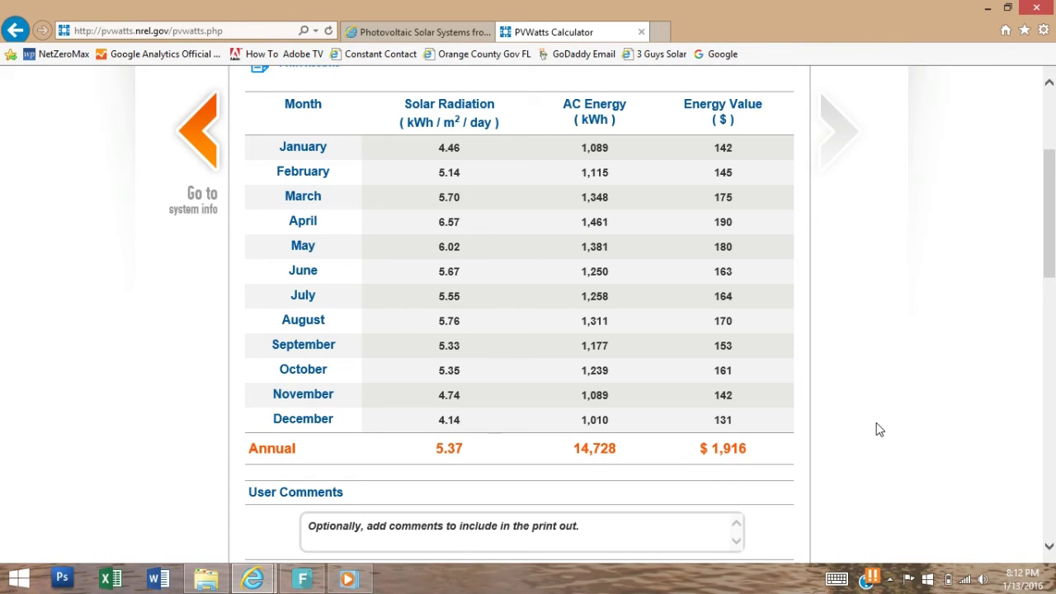
Step: Scroll the results, then return to the System Info inputs (10.0 kW, 25° tilt, 180° azimuth)
{"action": "scroll", "coordinate": [878, 429], "scroll_direction": "up", "scroll_amount": 1}
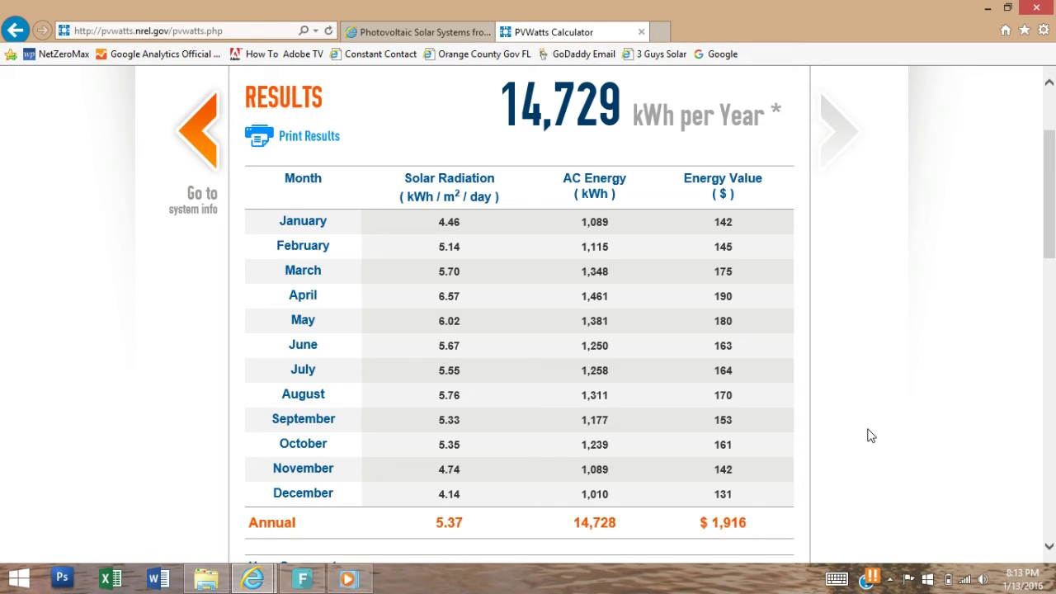
{"action": "scroll", "coordinate": [871, 436], "scroll_direction": "up", "scroll_amount": 2}
{"action": "scroll", "coordinate": [871, 436], "scroll_direction": "down", "scroll_amount": 2}
{"action": "left_click", "coordinate": [195, 163]}
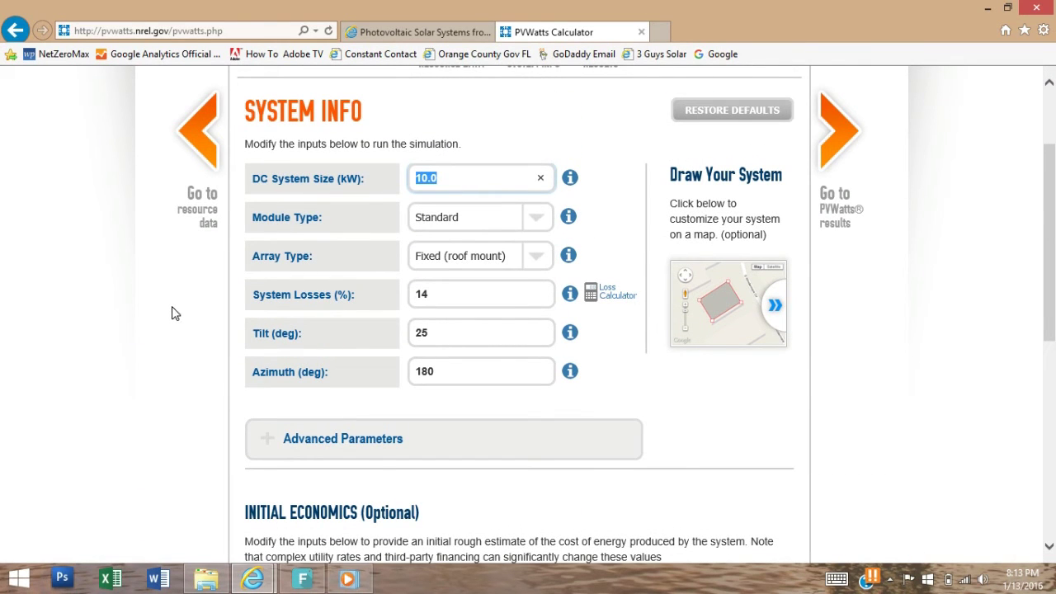
Step: Check the 10.0 kW system size, then change the azimuth from 180 to 90 degrees
{"action": "left_click", "coordinate": [452, 185]}
{"action": "double_click", "coordinate": [437, 177]}
{"action": "mouse_move", "coordinate": [439, 371]}
{"action": "left_click_drag", "start_coordinate": [441, 371], "coordinate": [418, 371]}
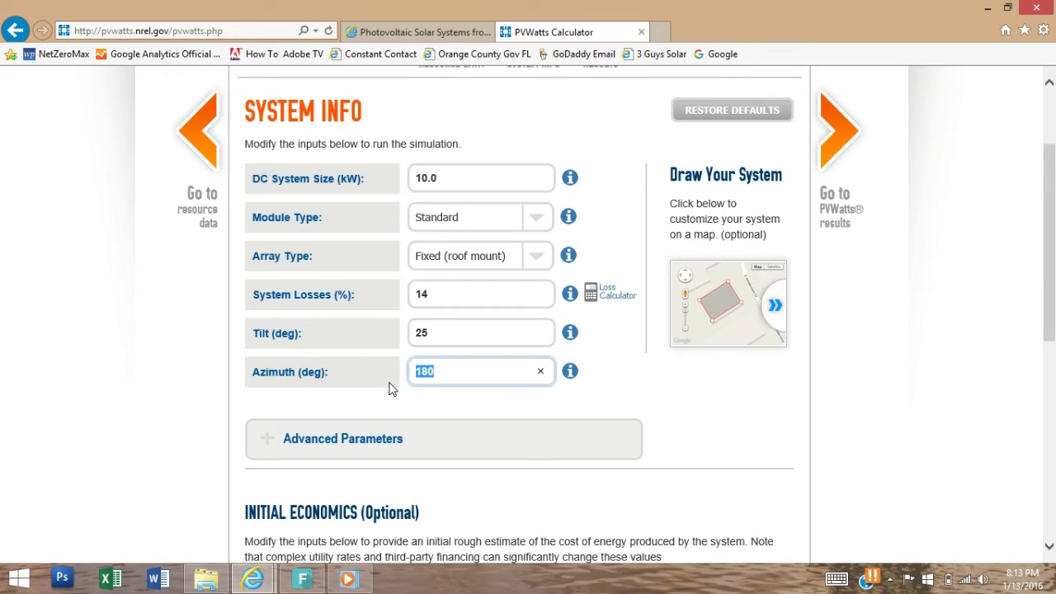
{"action": "type", "text": "90"}
Step: Recalculate to get the east-facing output of 13,017 kWh per year worth $1,691
{"action": "left_click", "coordinate": [841, 147]}
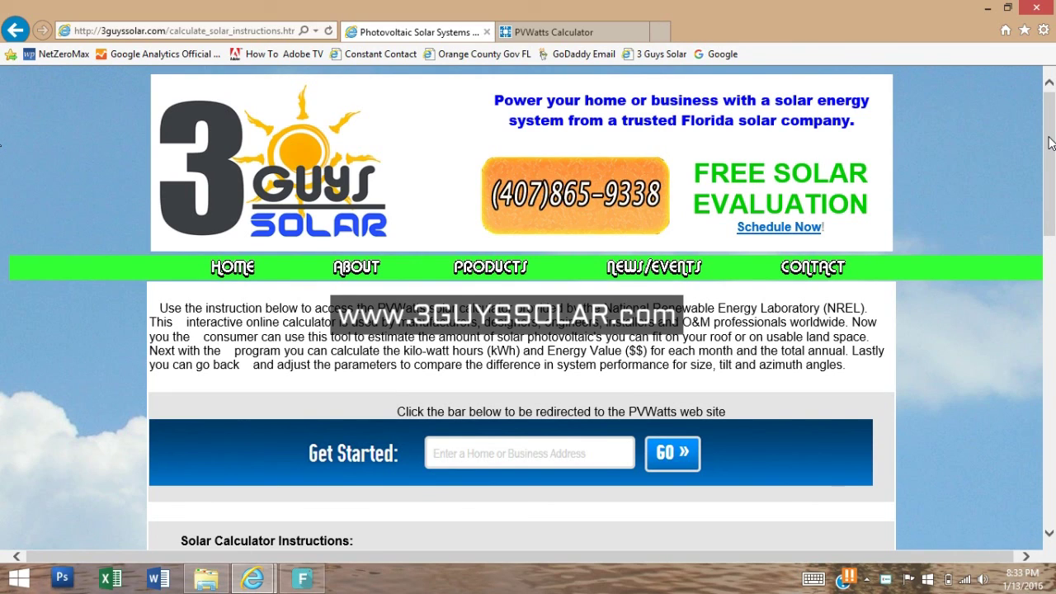
Step: Scroll down the 3 Guys Solar page to the numbered Solar Calculator Instructions and azimuth guidance
{"action": "scroll", "coordinate": [963, 313], "scroll_direction": "down", "scroll_amount": 4}
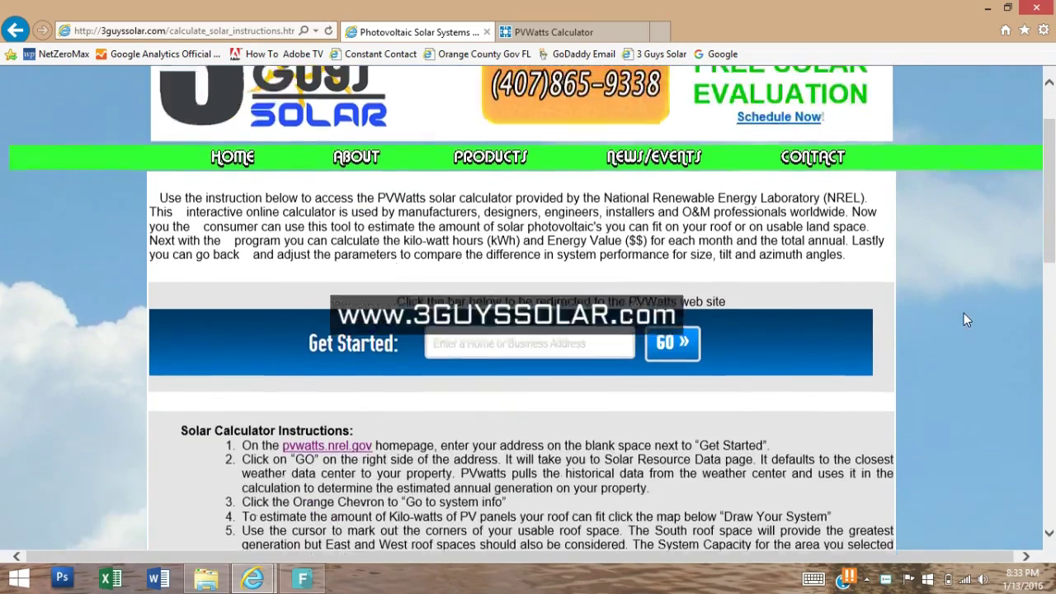
{"action": "scroll", "coordinate": [956, 310], "scroll_direction": "down", "scroll_amount": 1}
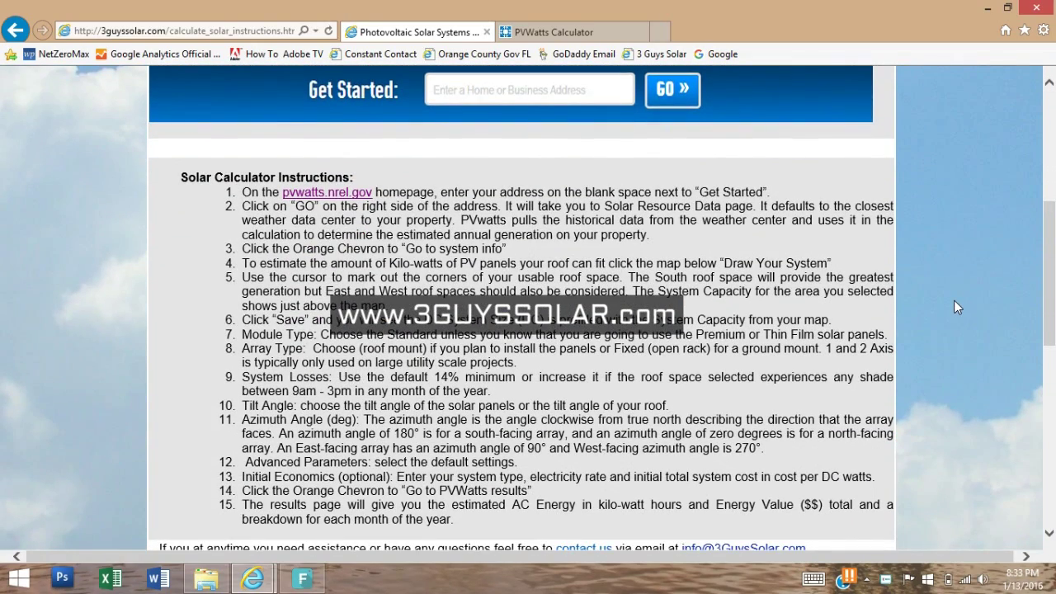